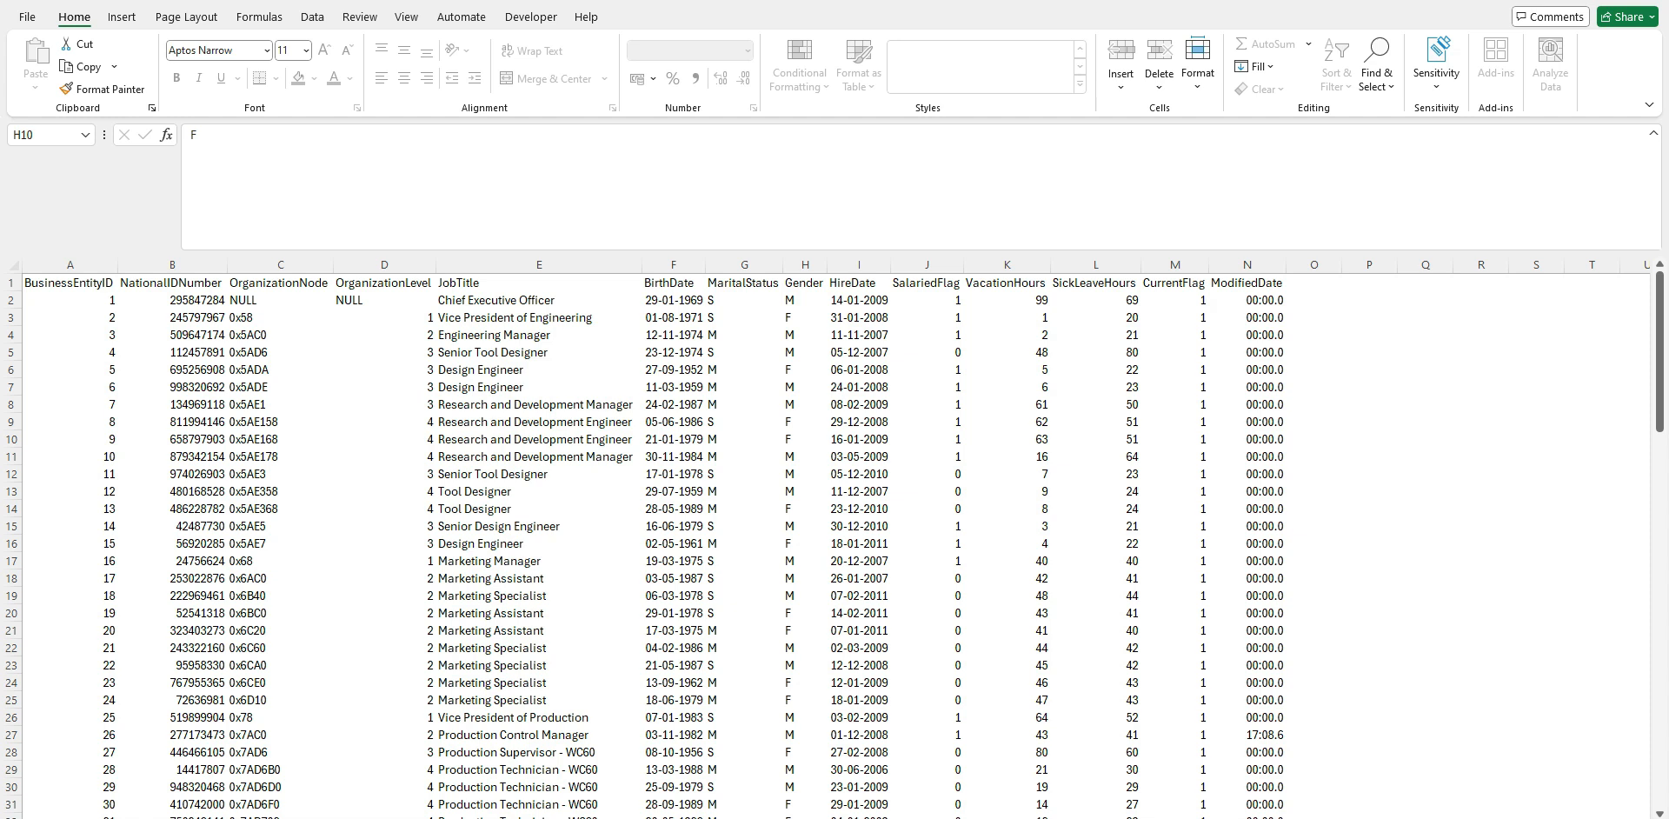
# - Try to clear cell B21 on Sheet1 to test whether the sheet is protected
pyautogui.click(173, 682)
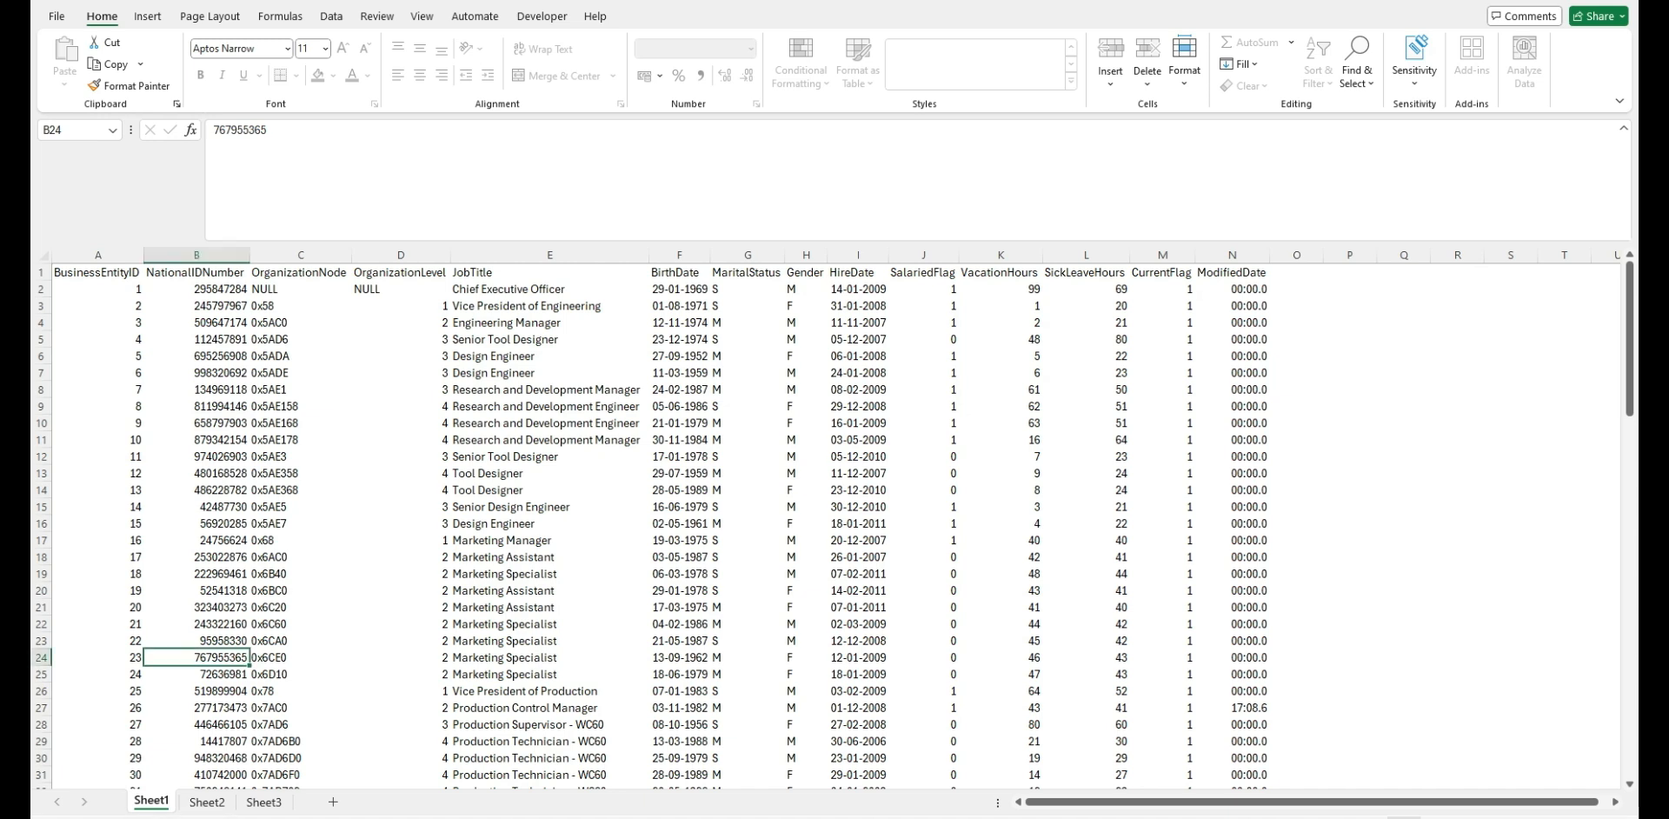
pyautogui.hotkey('ctrl', 'pagedown')
pyautogui.hotkey('ctrl', 'pagedown')
pyautogui.hotkey('ctrl', 'pageup')
pyautogui.hotkey('ctrl', 'pageup')
pyautogui.press('Up')
pyautogui.press('Up')
pyautogui.press('Up')
pyautogui.press('Delete')
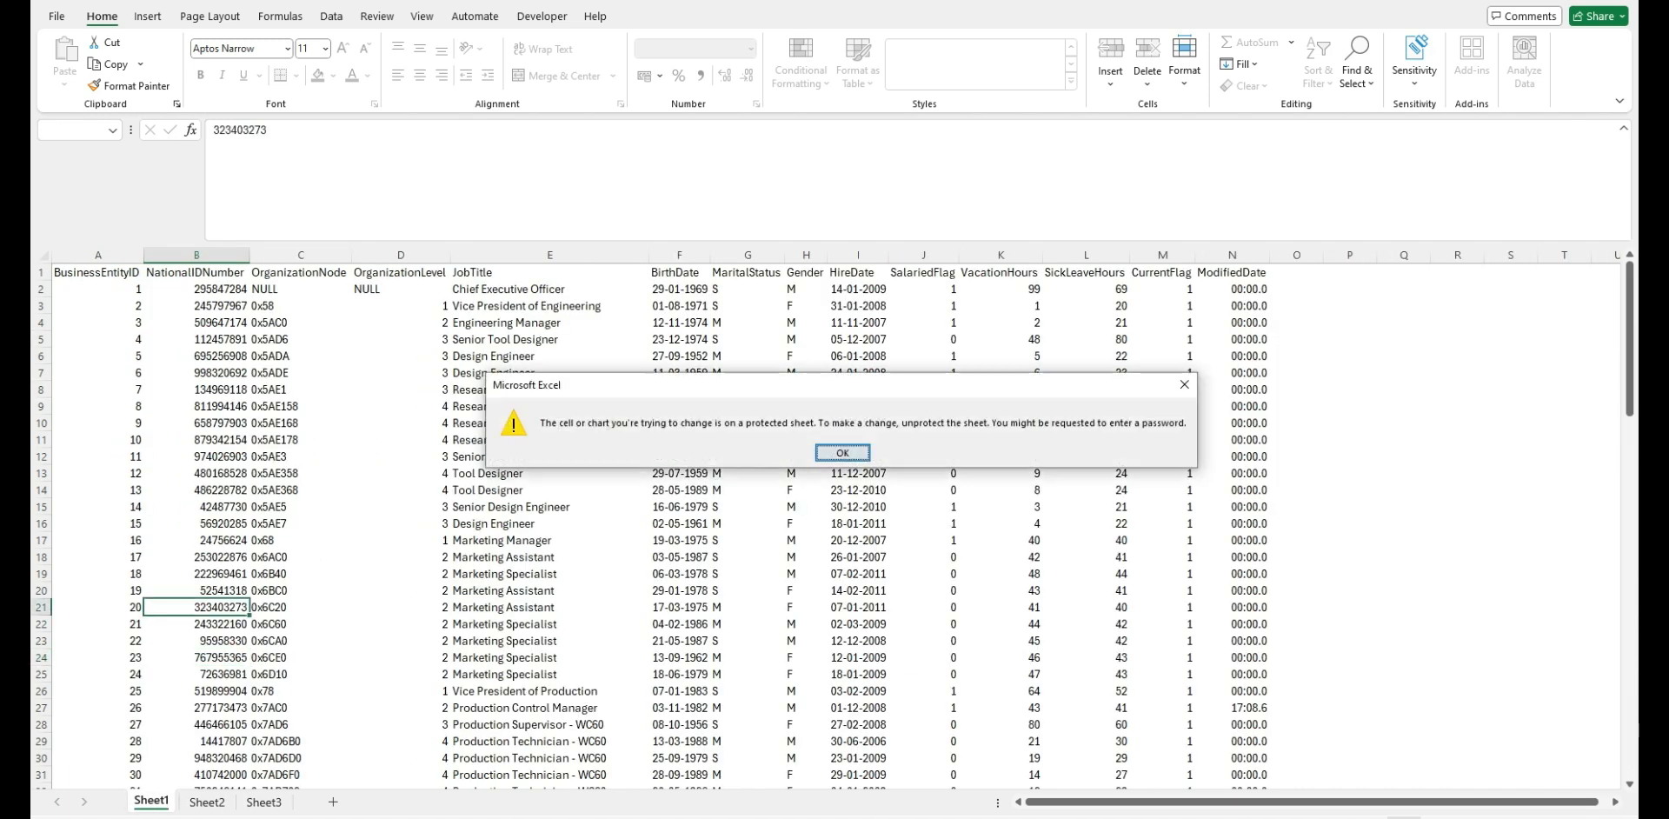
pyautogui.press('Return')
# - Try to edit cell C23 on Sheet2 and clear a cell on Sheet3 to test their protection
pyautogui.click(207, 802)
pyautogui.doubleClick(379, 640)
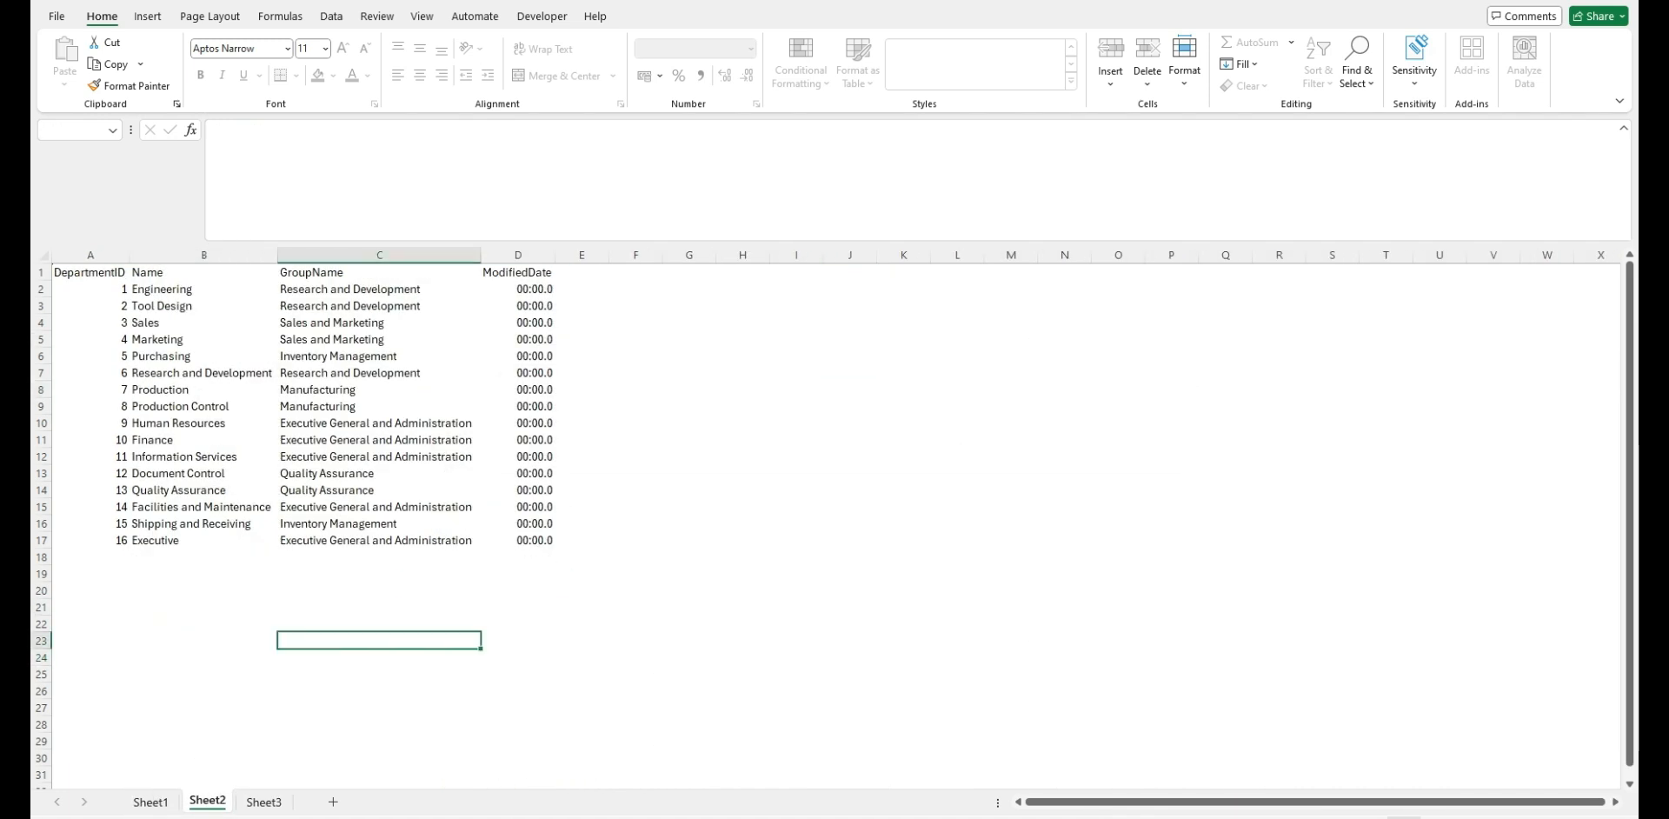
pyautogui.press('Return')
pyautogui.click(263, 803)
pyautogui.press('Delete')
pyautogui.press('Return')
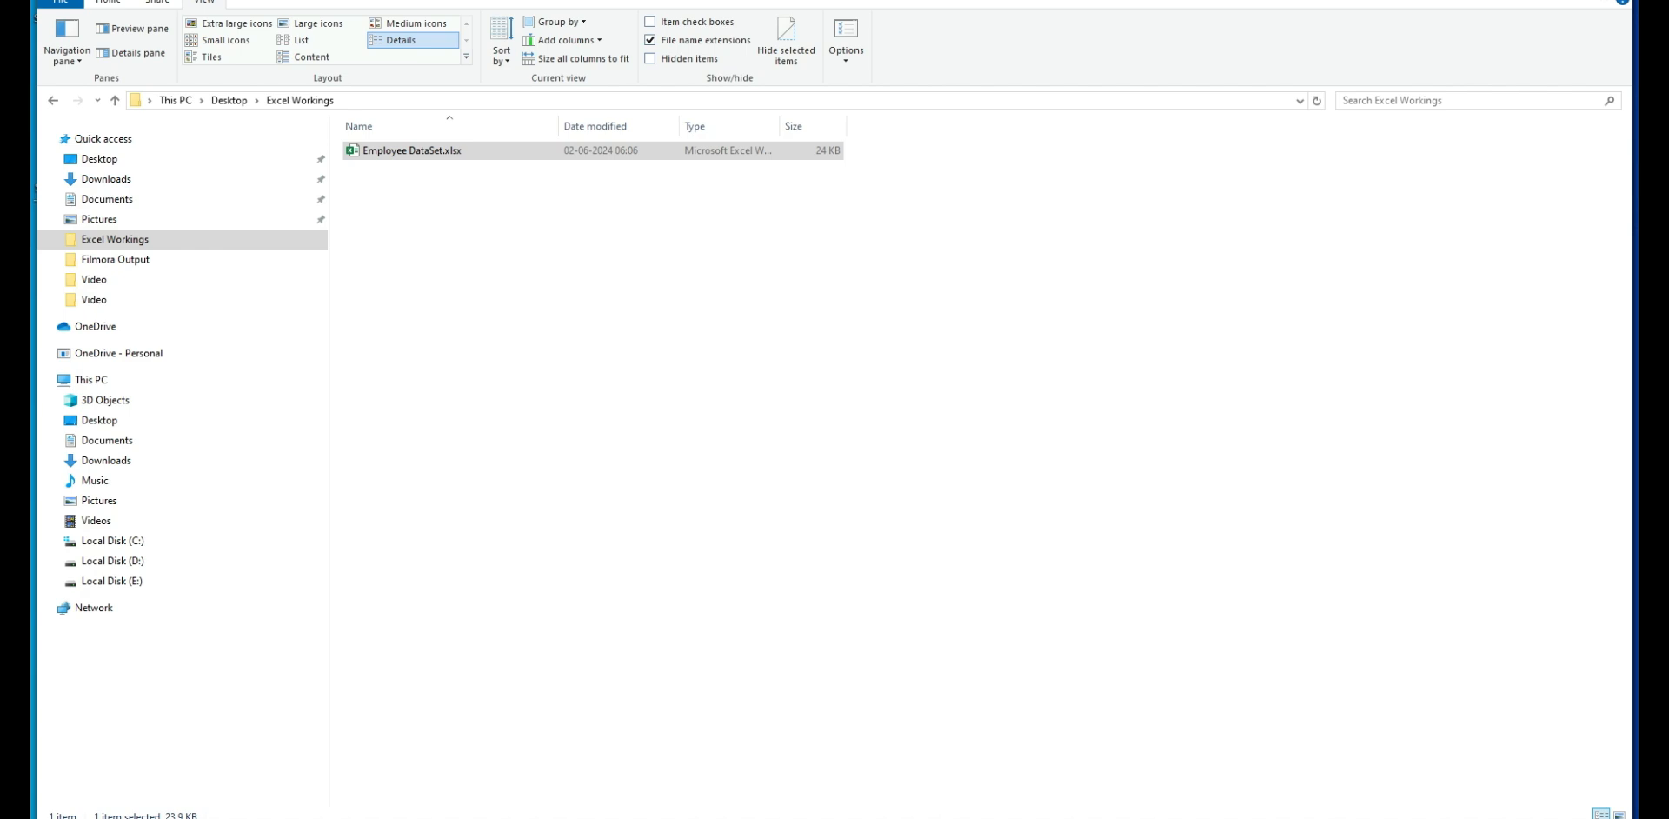
# - Duplicate Employee DataSet.xlsx within the Excel Workings folder
pyautogui.rightClick(441, 146)
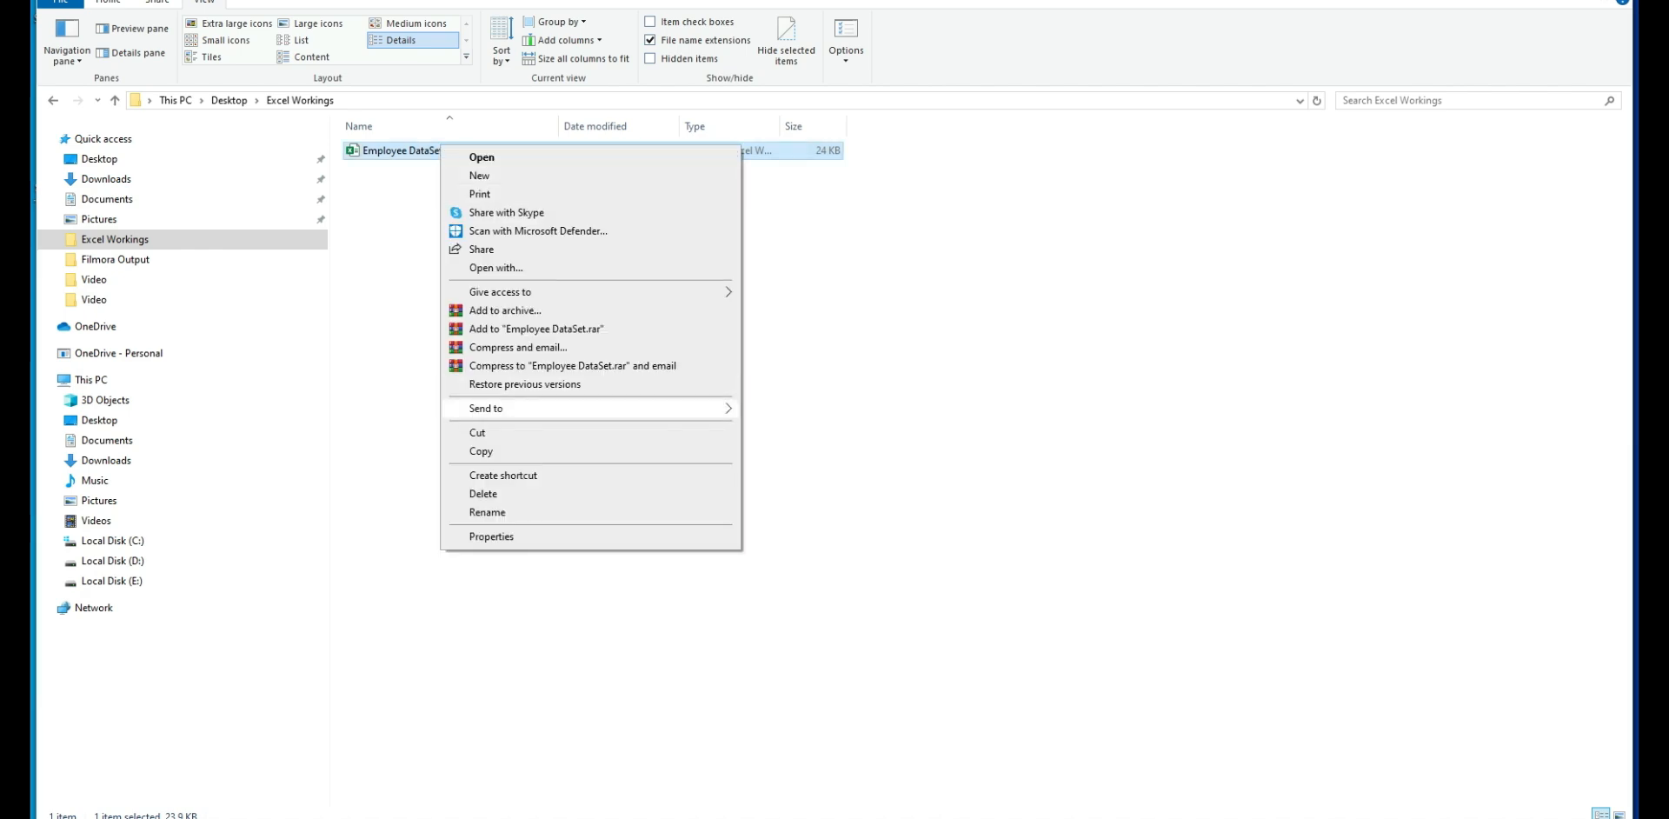
pyautogui.click(481, 451)
pyautogui.hotkey('ctrl', 'v')
# - Rename the duplicated workbook to Employee DataSet - Copy.zip, accepting the extension change
pyautogui.press('F2')
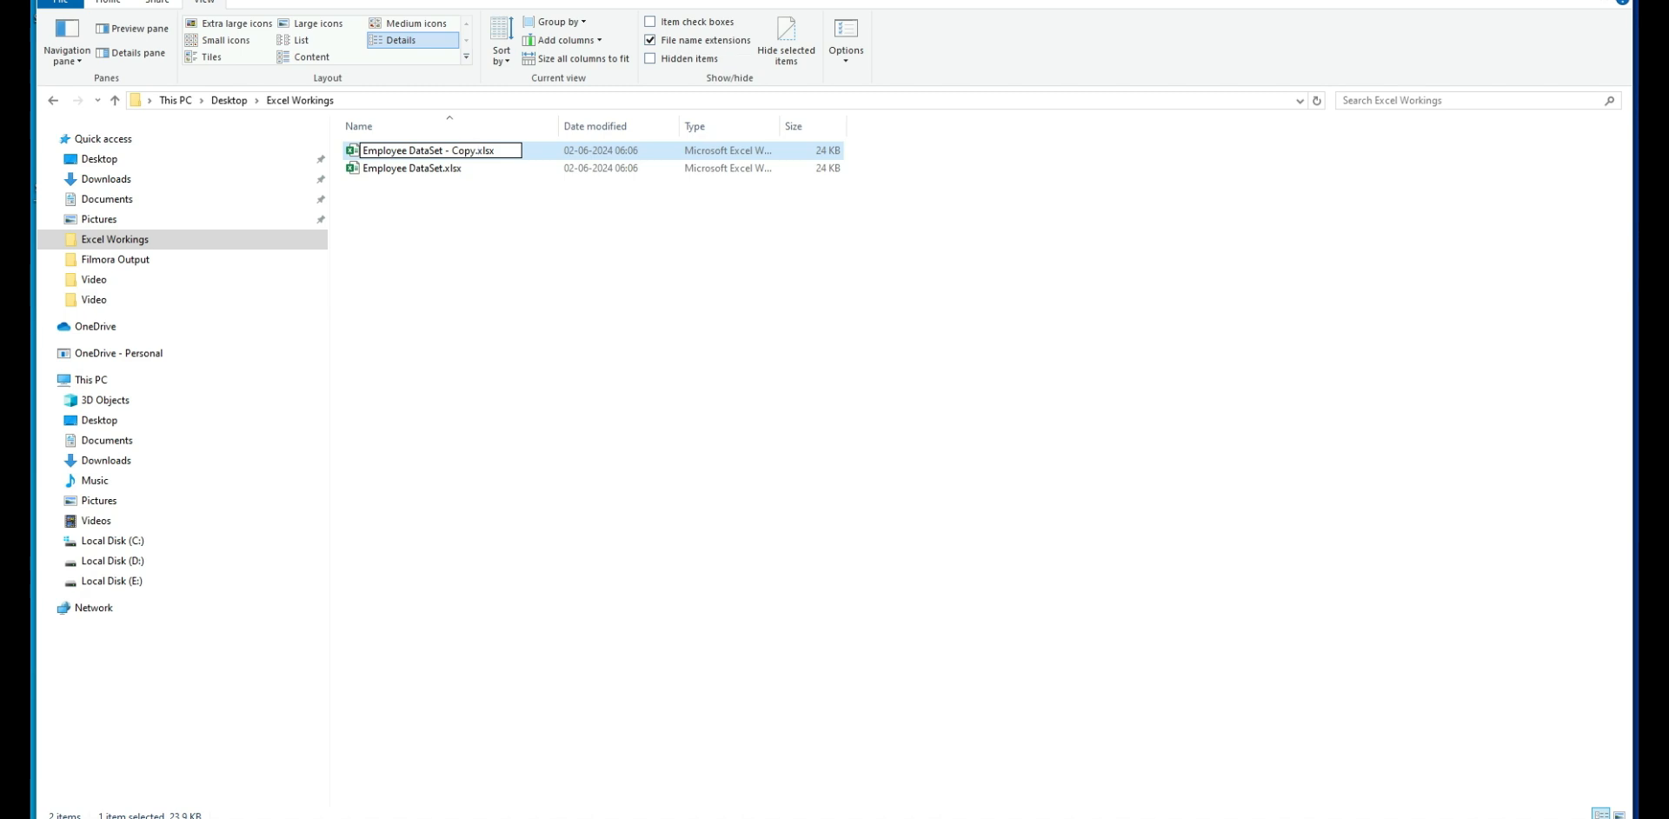
pyautogui.press('BackSpace')
pyautogui.press('BackSpace')
pyautogui.press('BackSpace')
pyautogui.press('BackSpace')
pyautogui.write('zip')
pyautogui.press('Return')
pyautogui.press('Return')
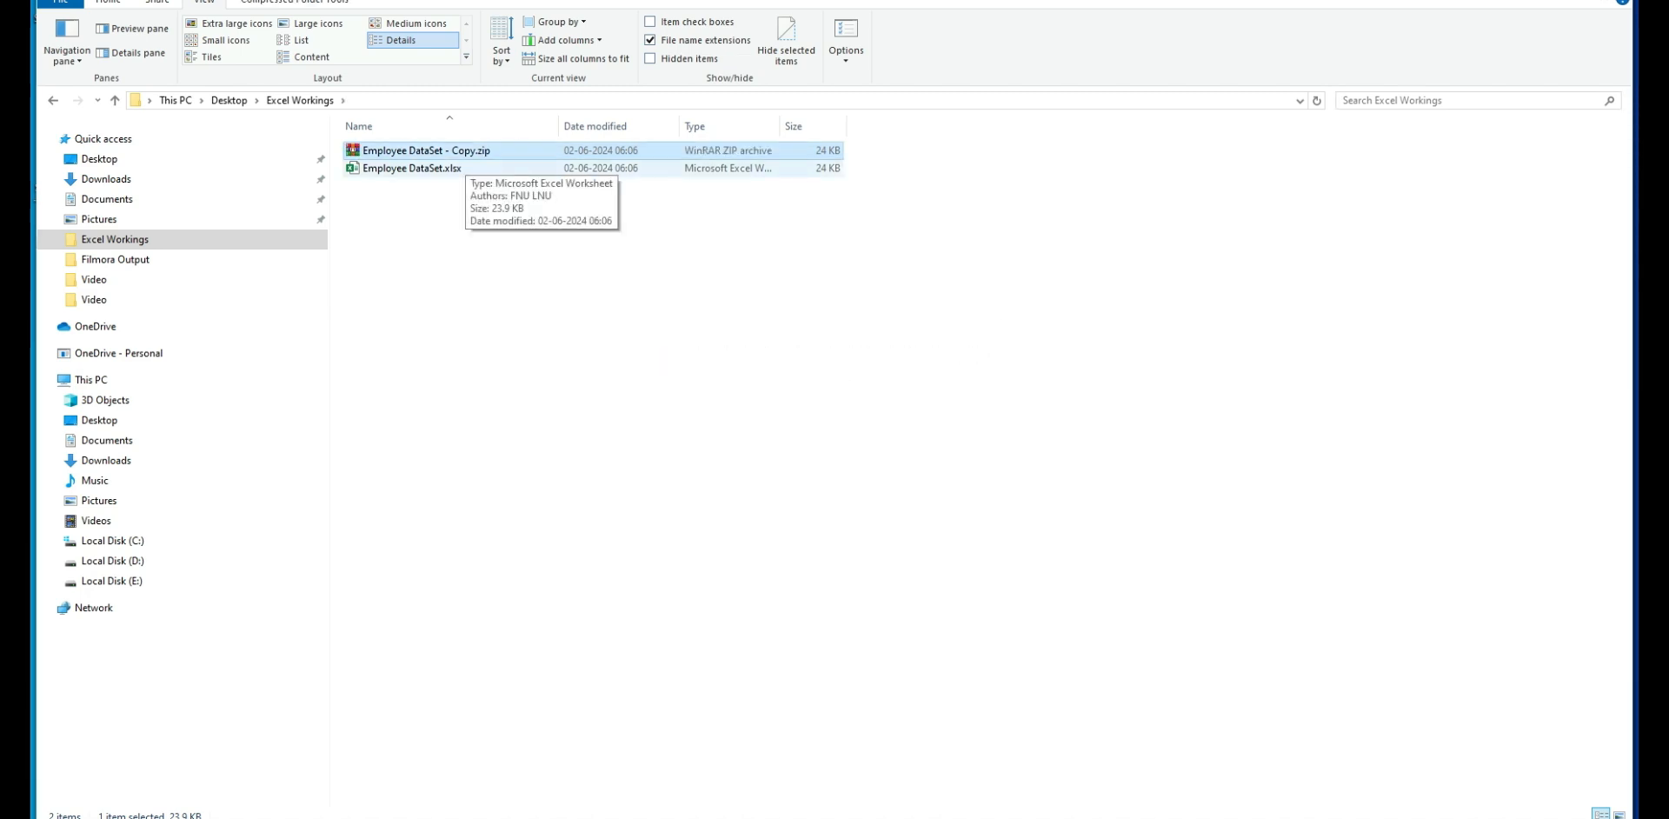
# - Open Employee DataSet - Copy.zip in WinRAR, dismiss the licence reminder and go to the xl\worksheets folder
pyautogui.doubleClick(445, 151)
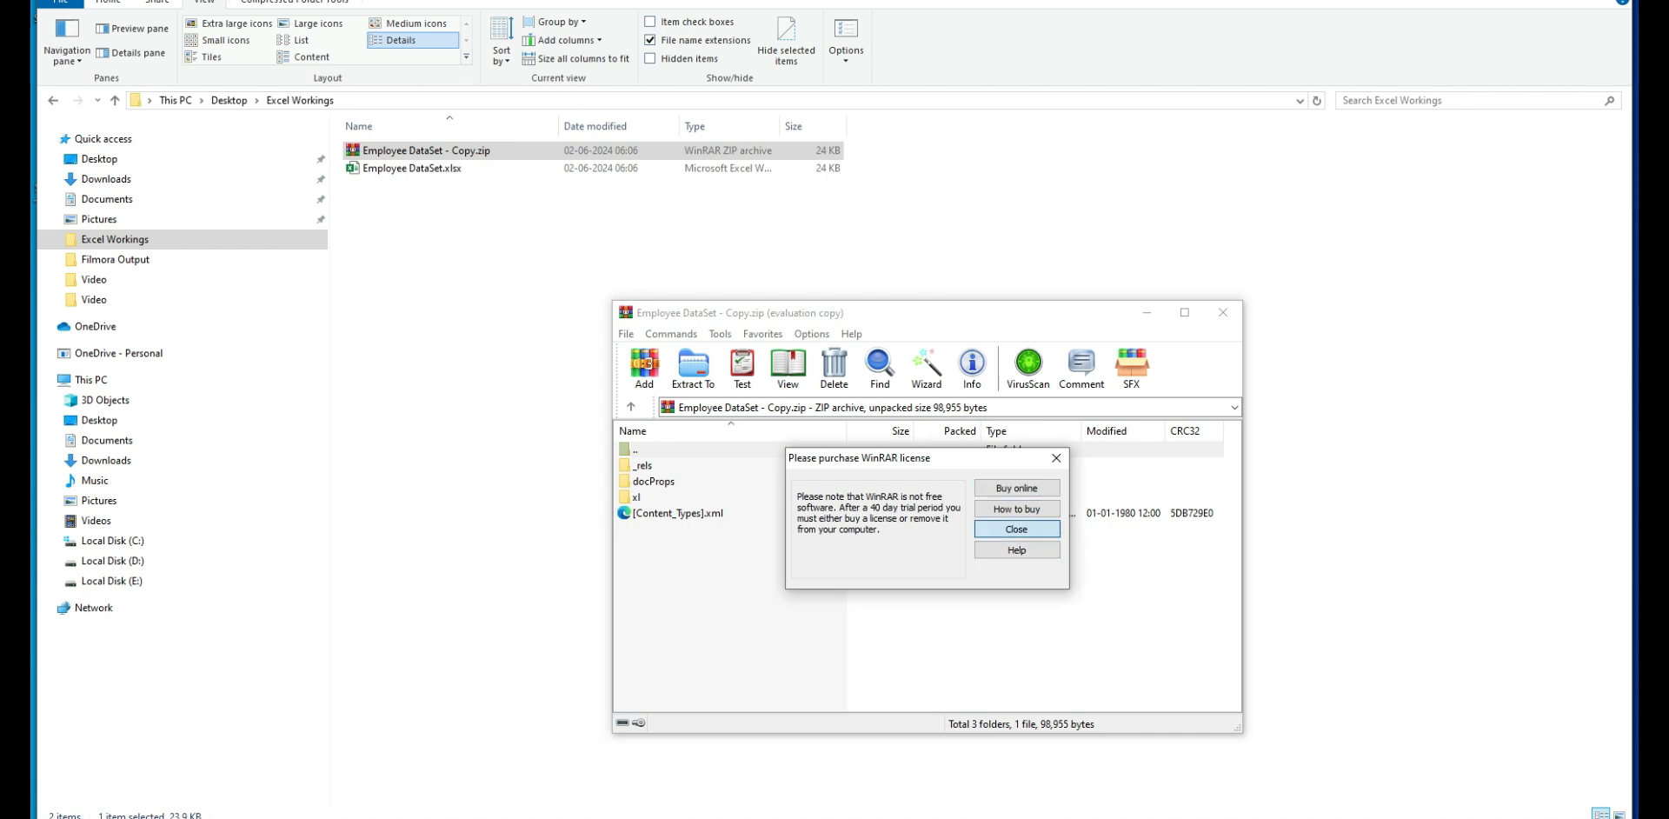
pyautogui.click(1017, 530)
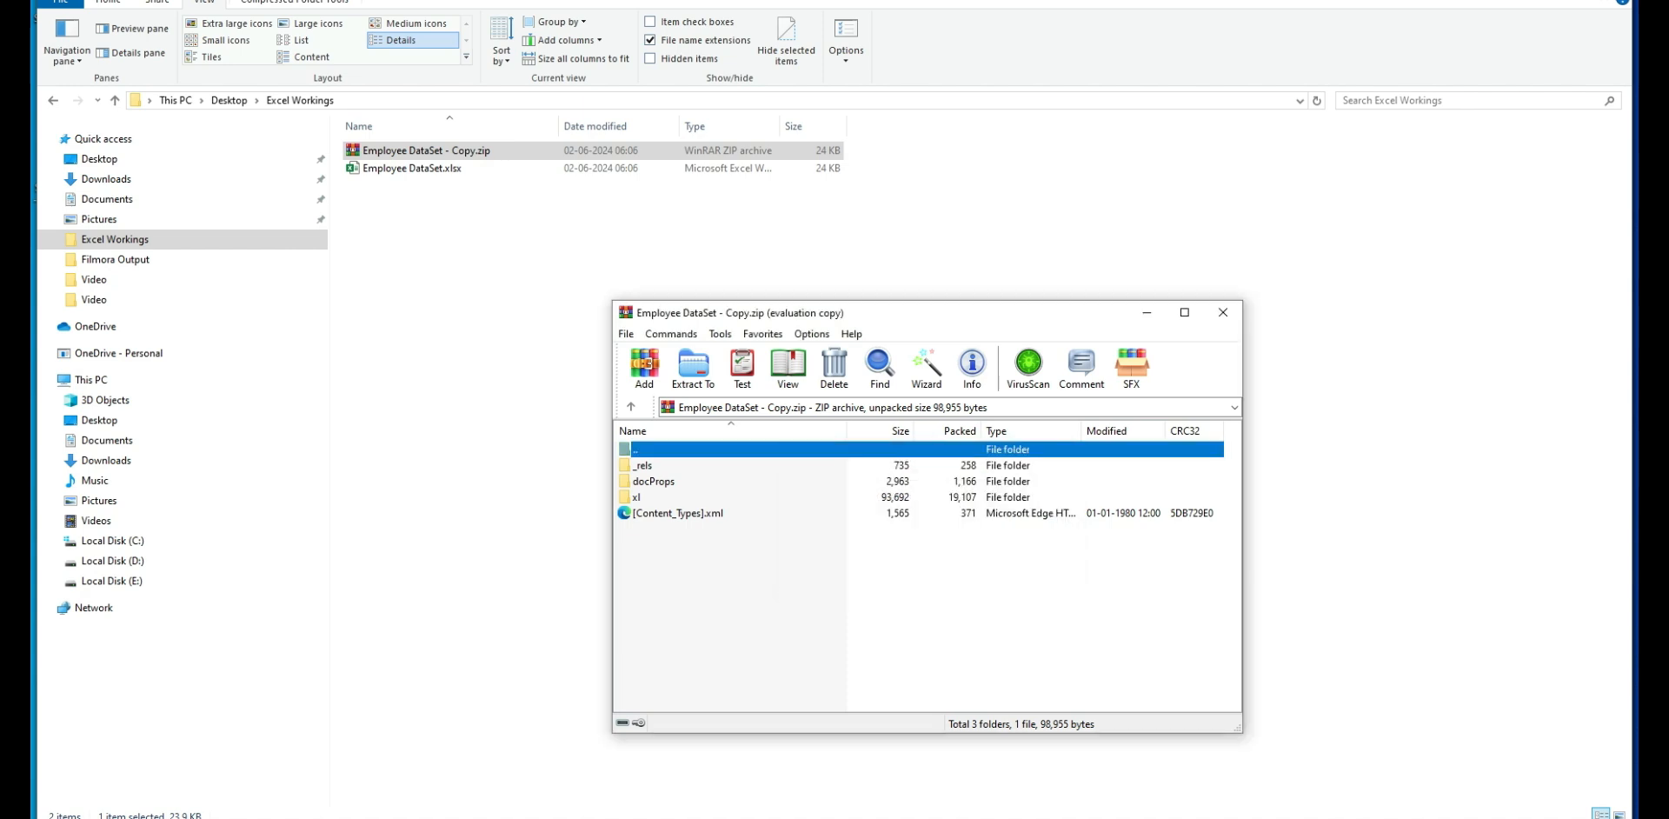
pyautogui.click(637, 498)
pyautogui.doubleClick(637, 497)
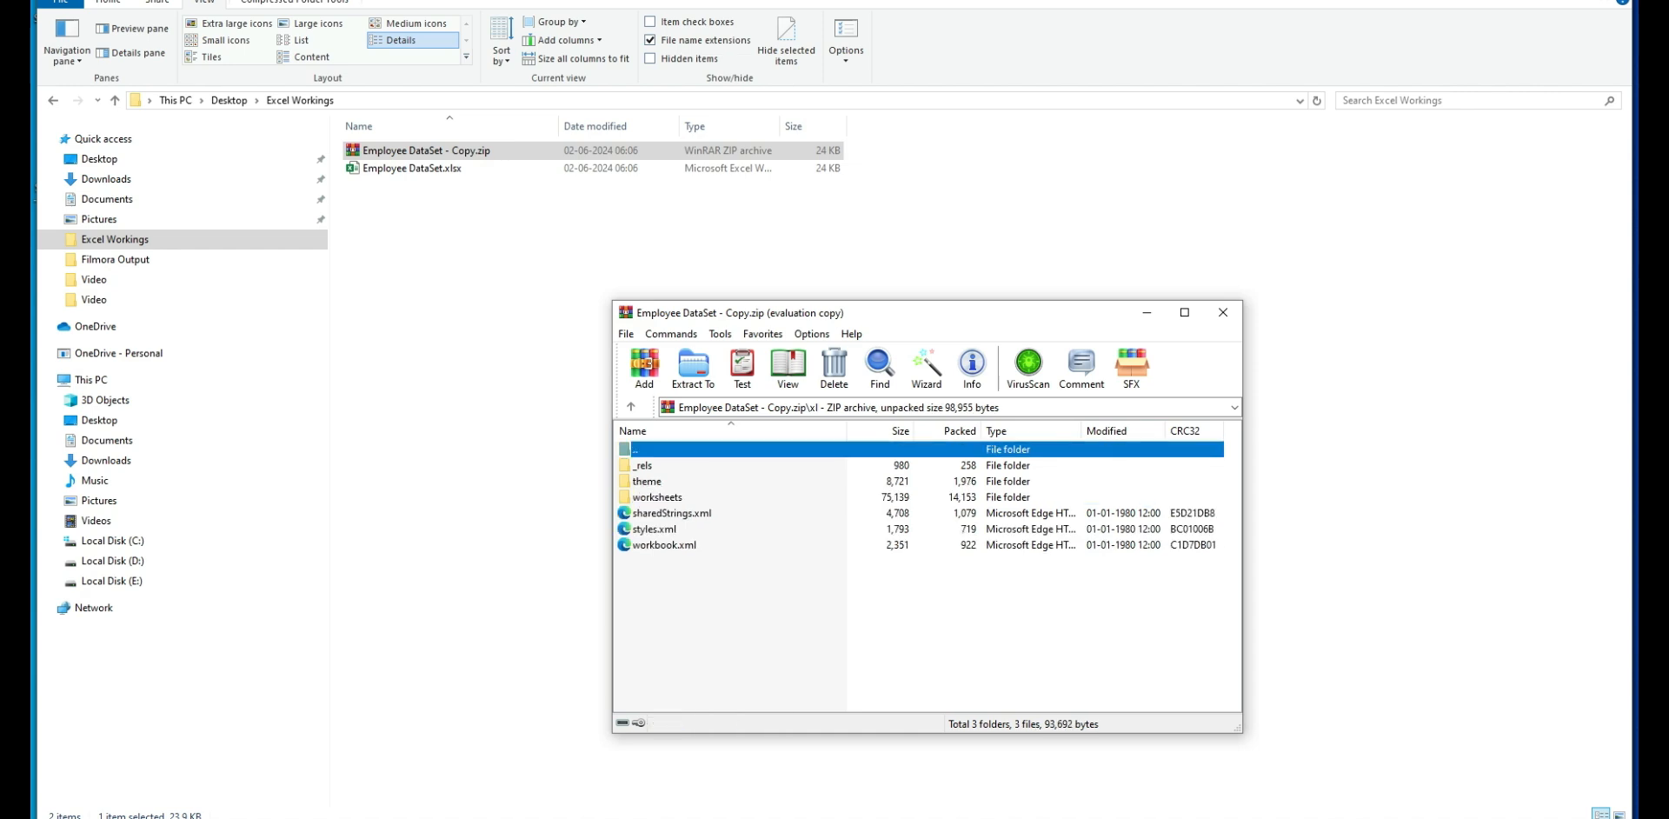
pyautogui.doubleClick(657, 497)
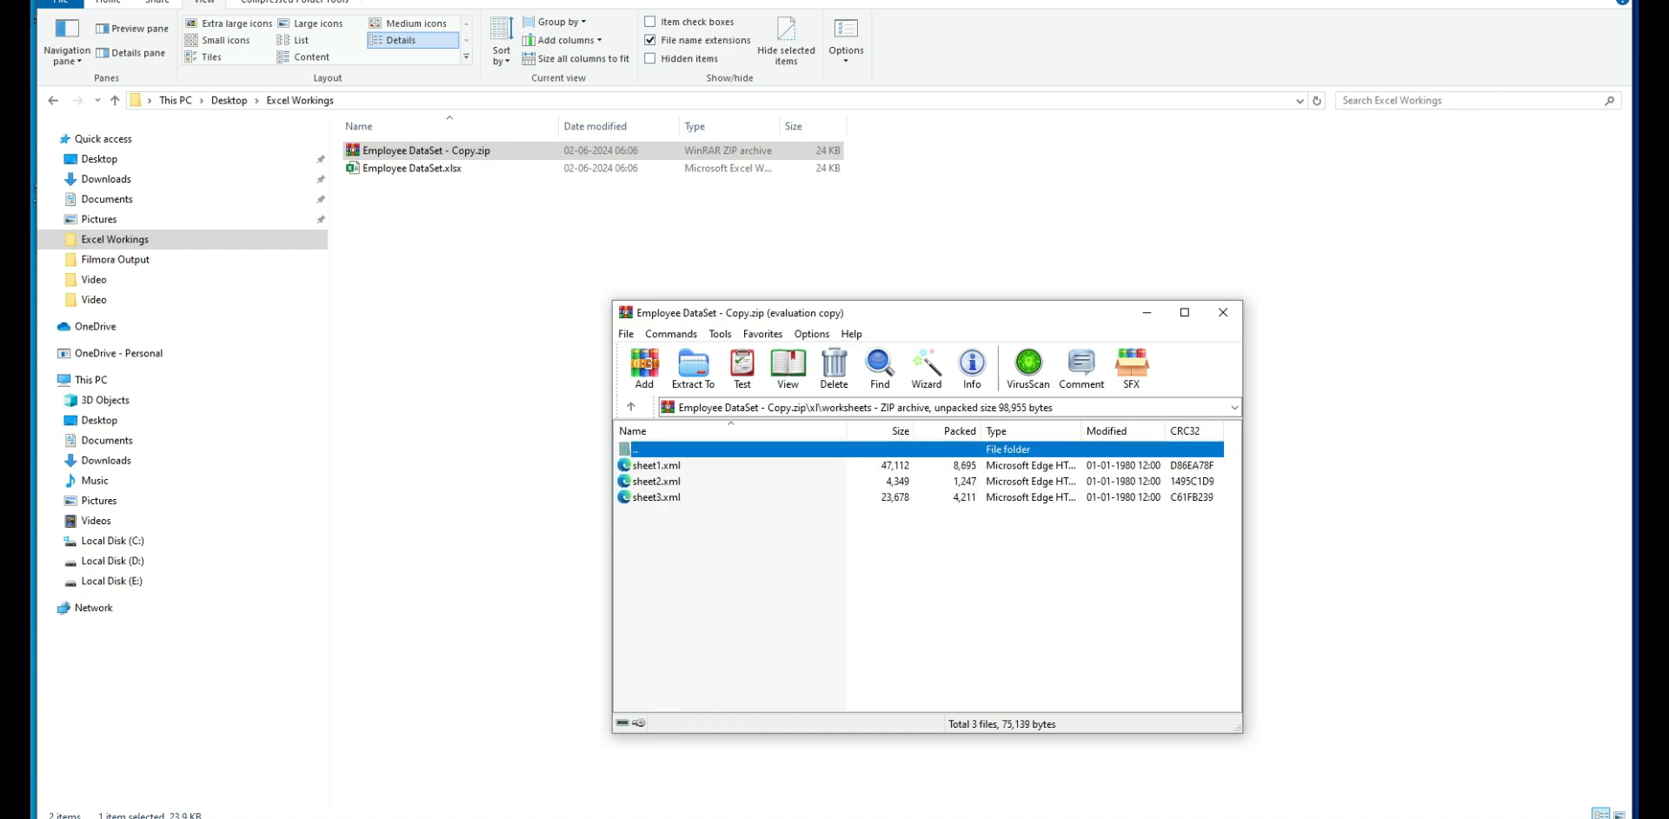
# - Copy sheet1.xml out of the archive into the Excel Workings folder and close the archive
pyautogui.click(656, 465)
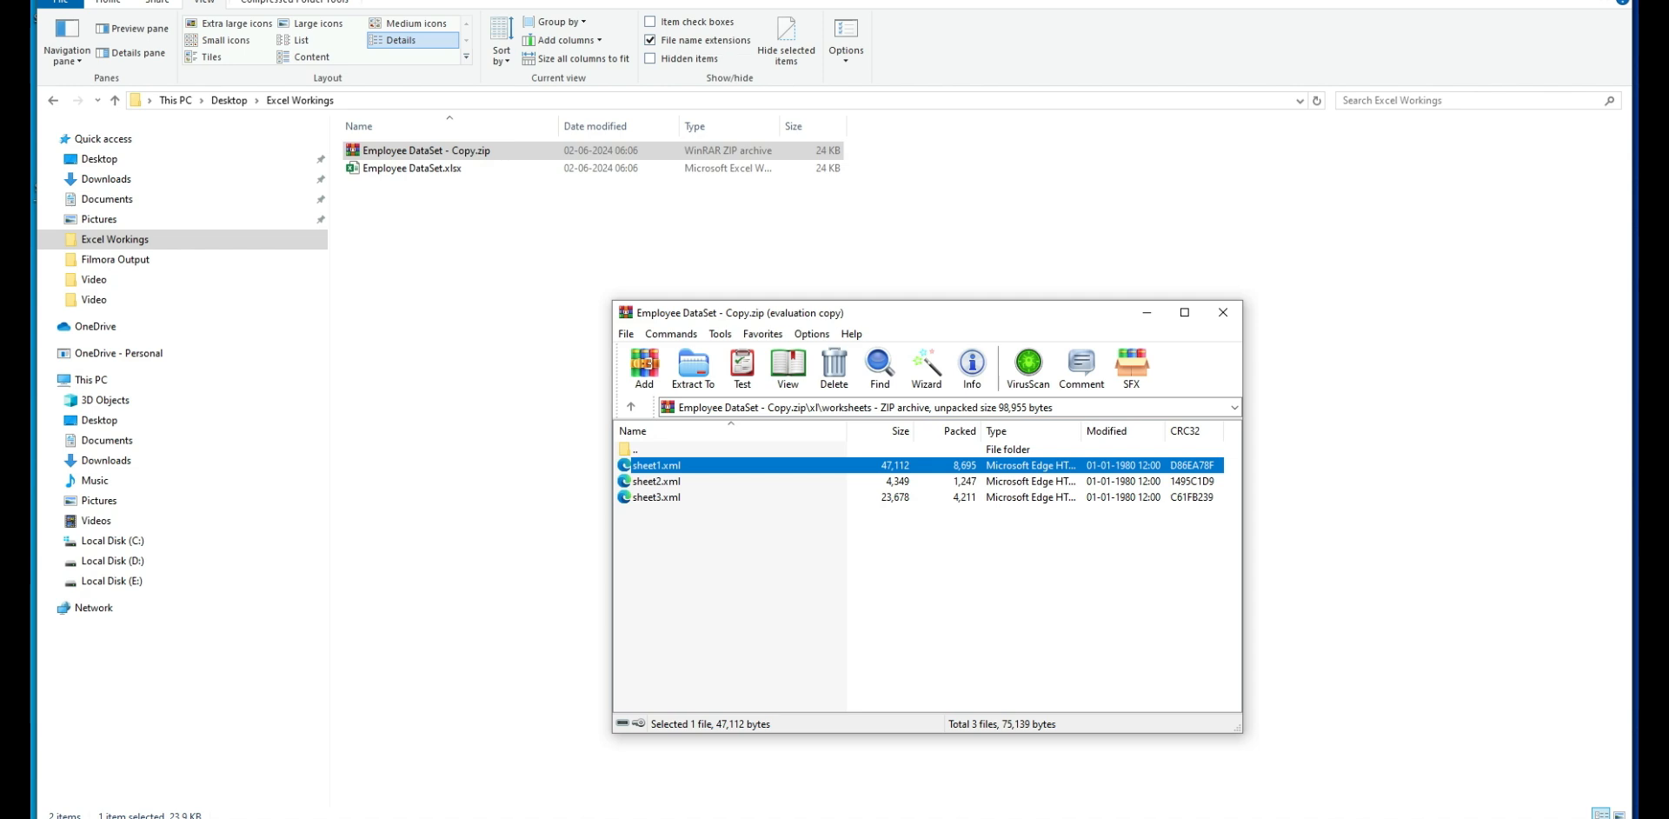
pyautogui.hotkey('alt', 'Tab')
pyautogui.hotkey('ctrl', 'v')
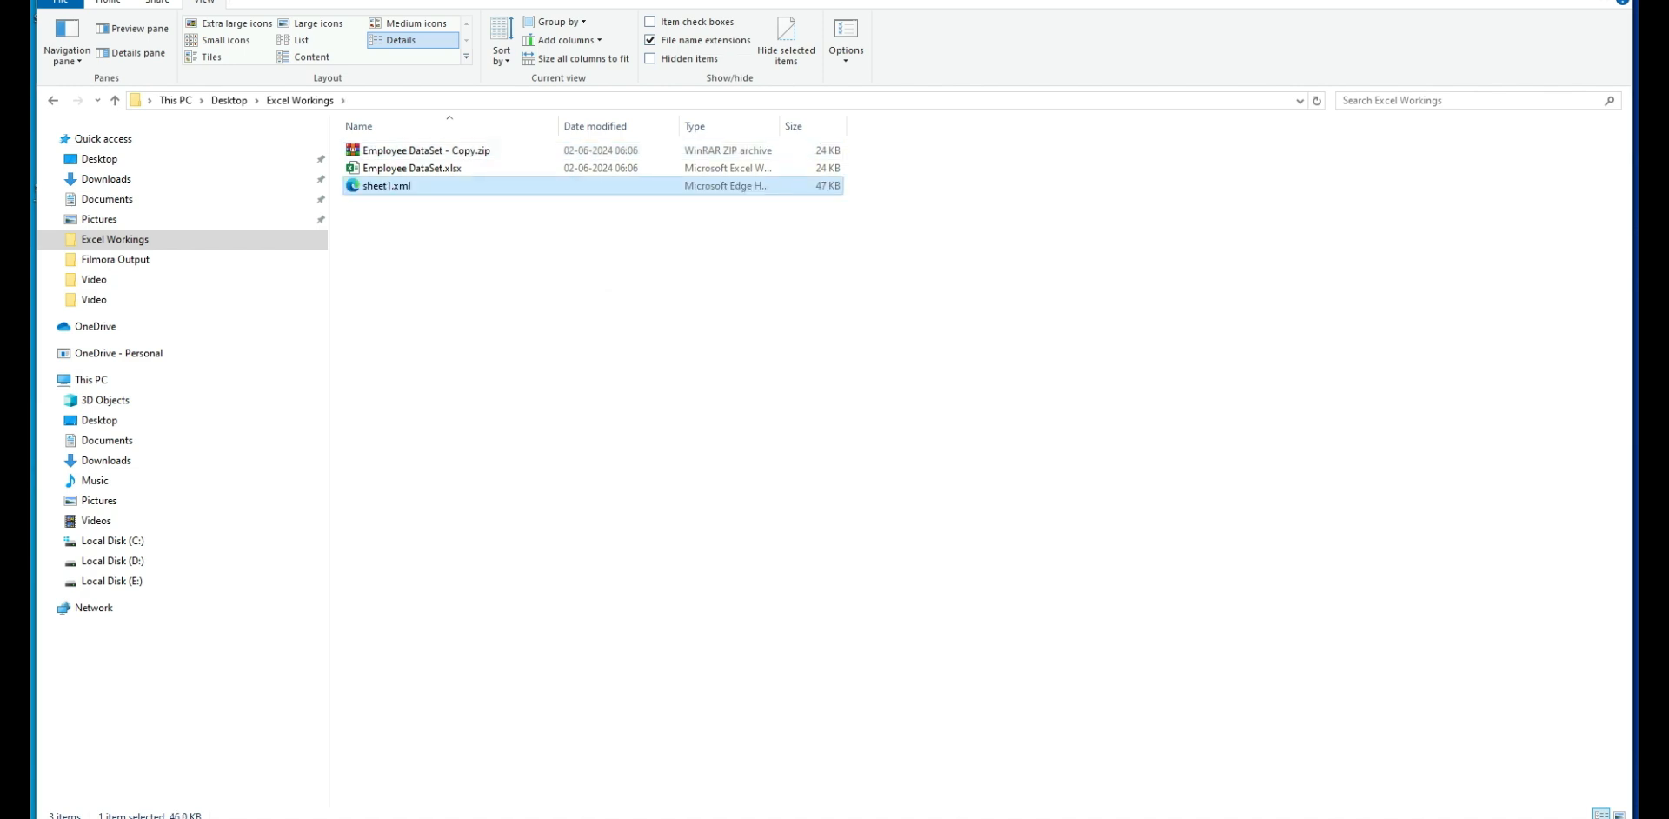
pyautogui.hotkey('alt', 'Tab')
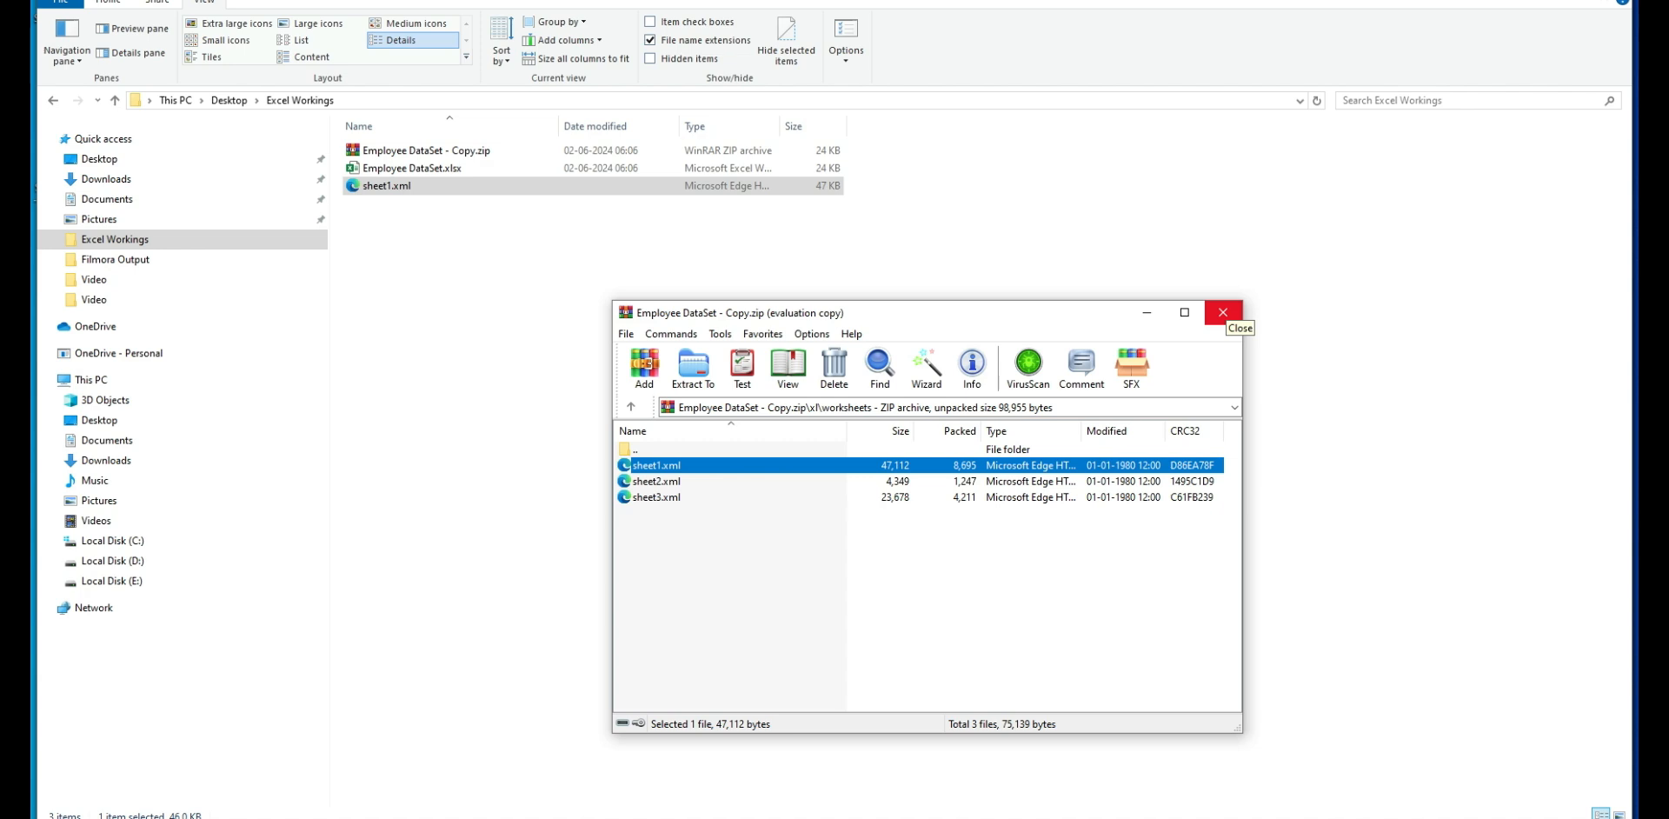
pyautogui.click(1222, 312)
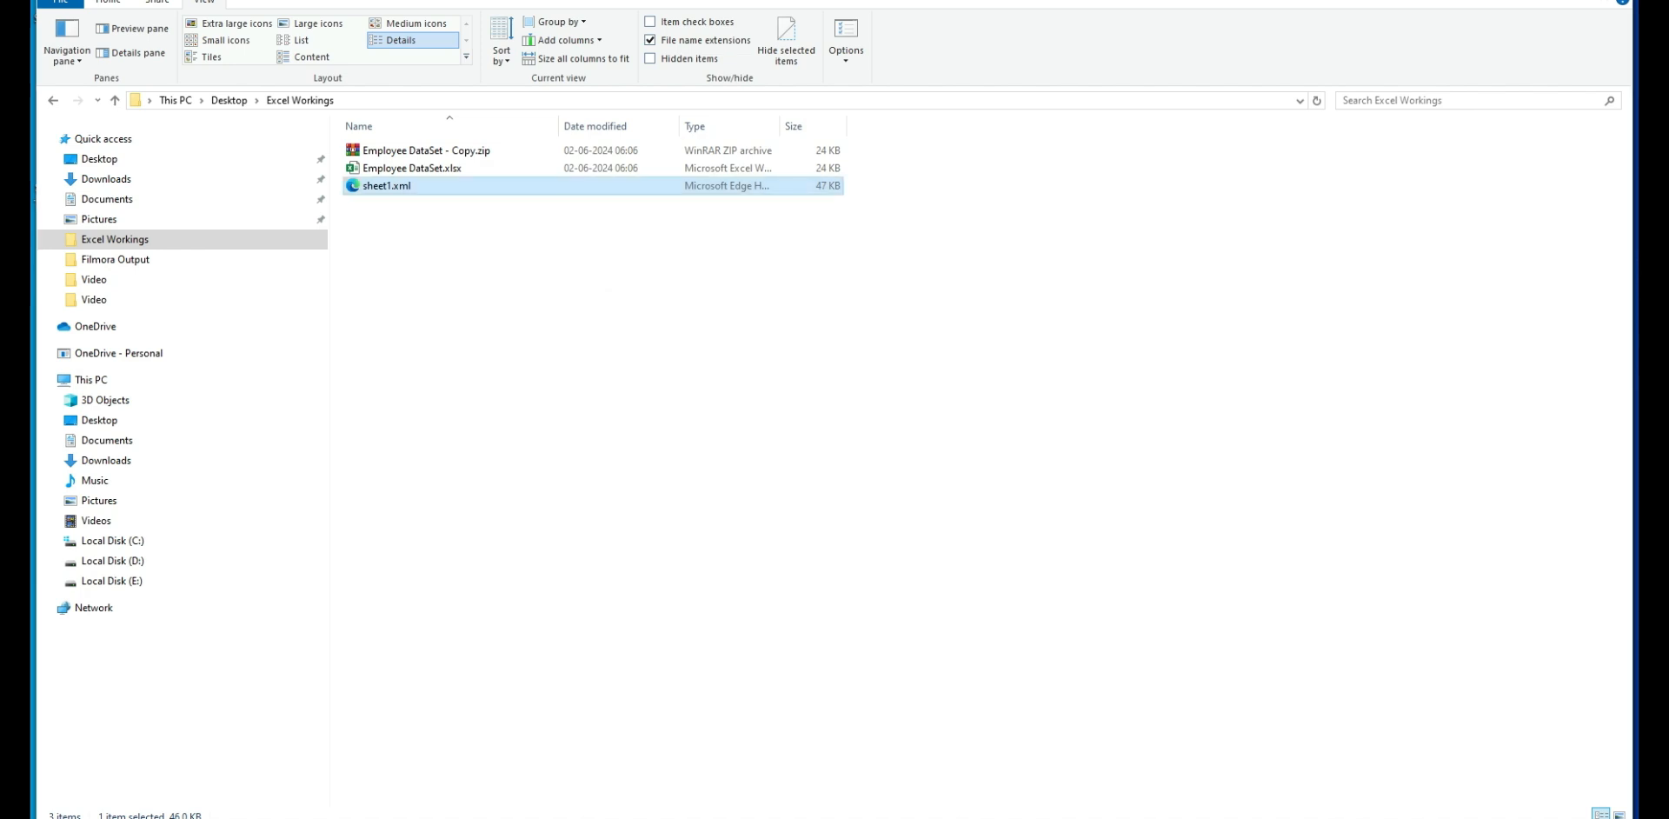
# - Open the extracted sheet1.xml for editing in a maximized text editor window
pyautogui.rightClick(390, 187)
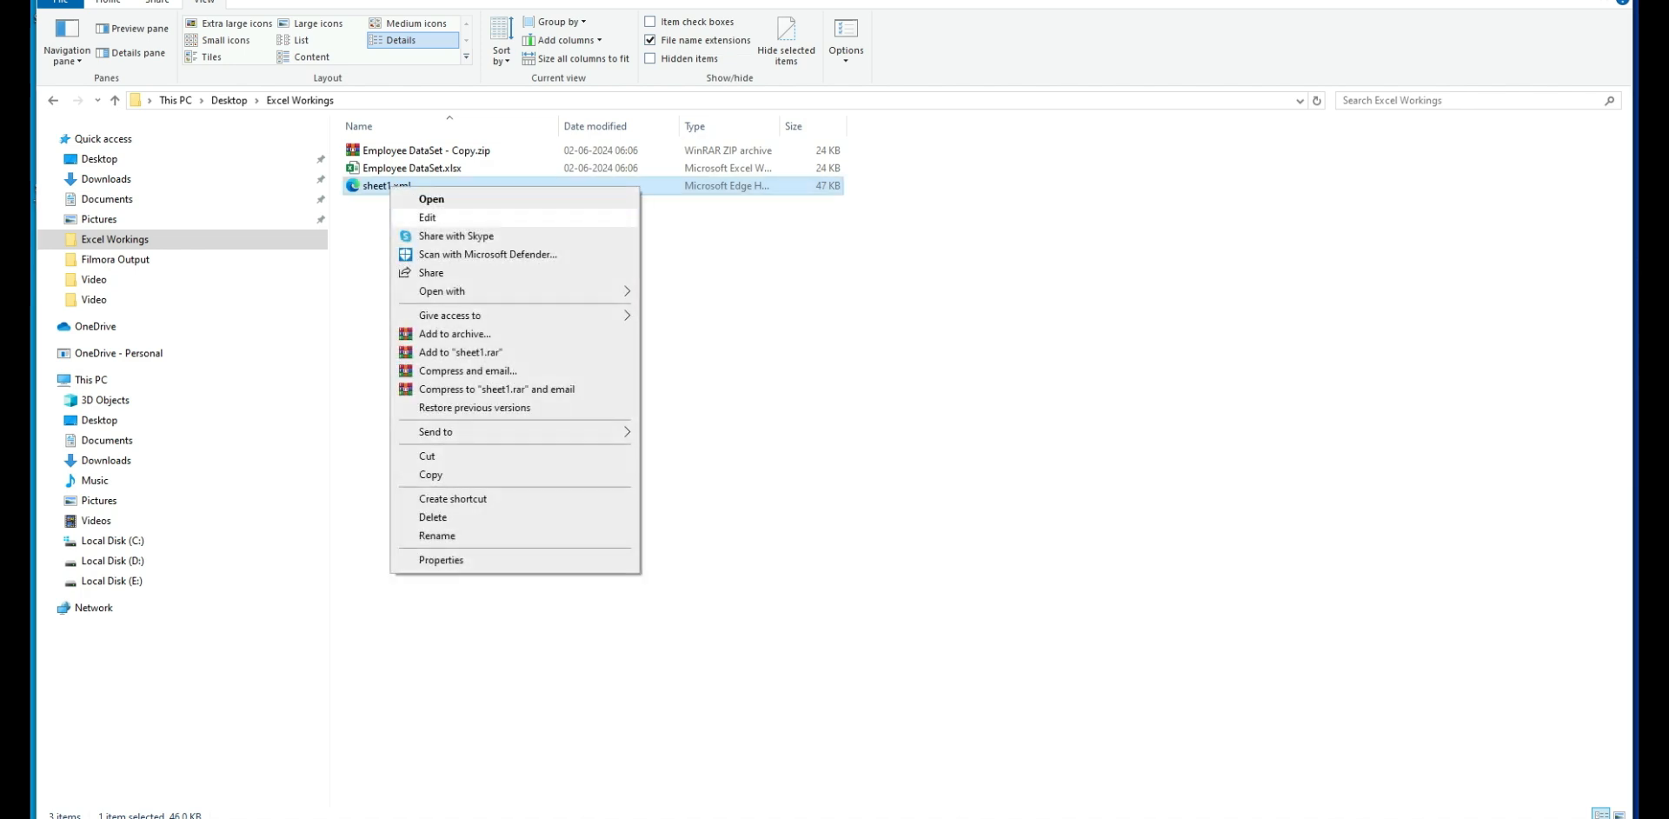
pyautogui.click(427, 217)
pyautogui.press('super+Up')
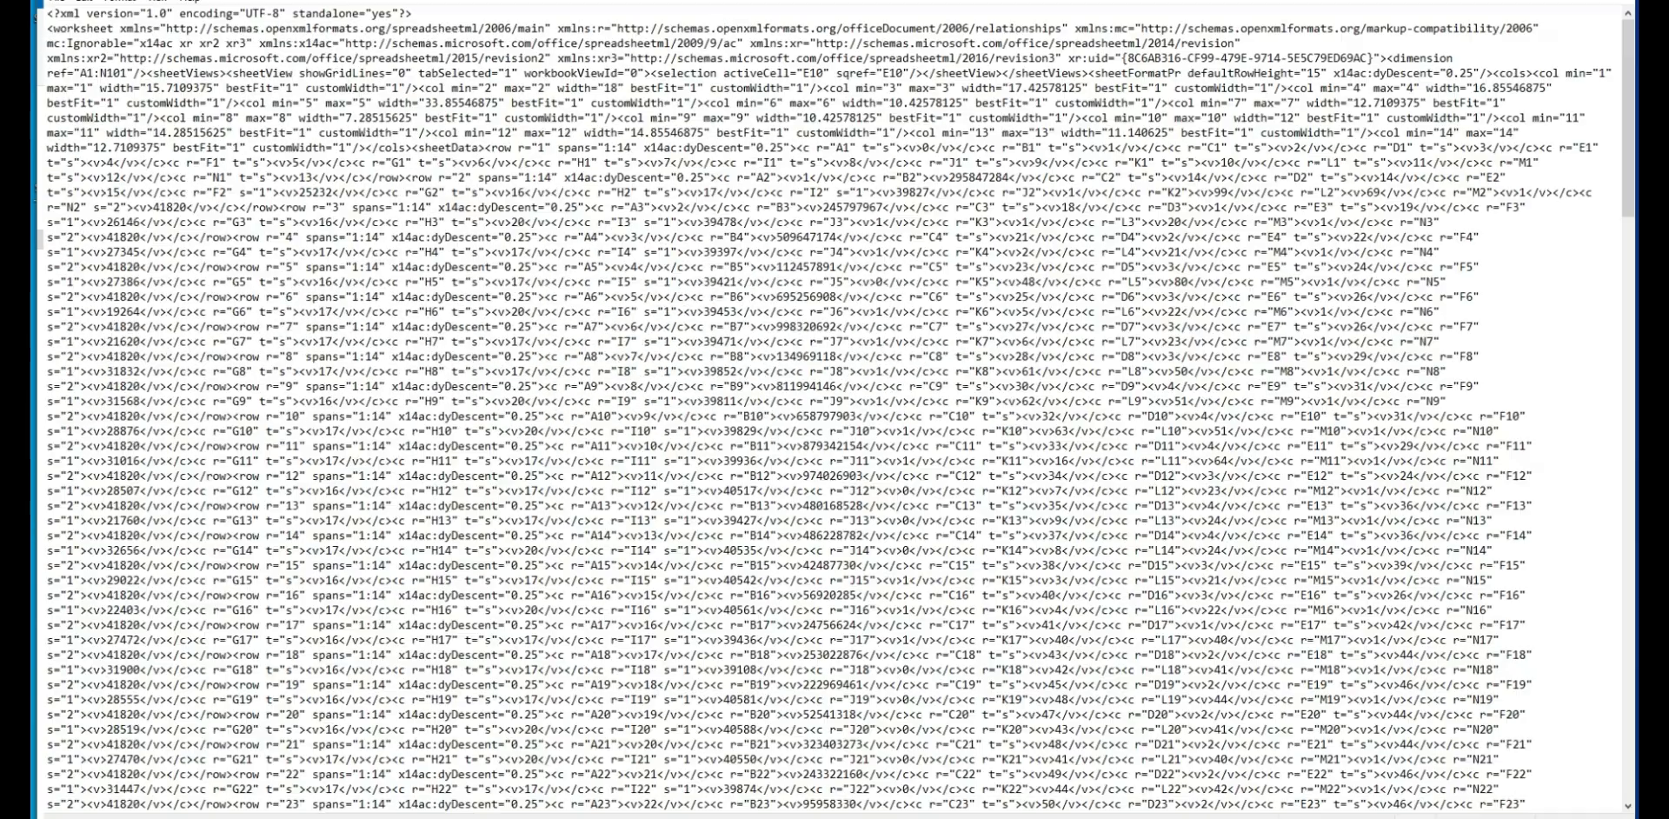
pyautogui.scroll(-15, 834, 408)
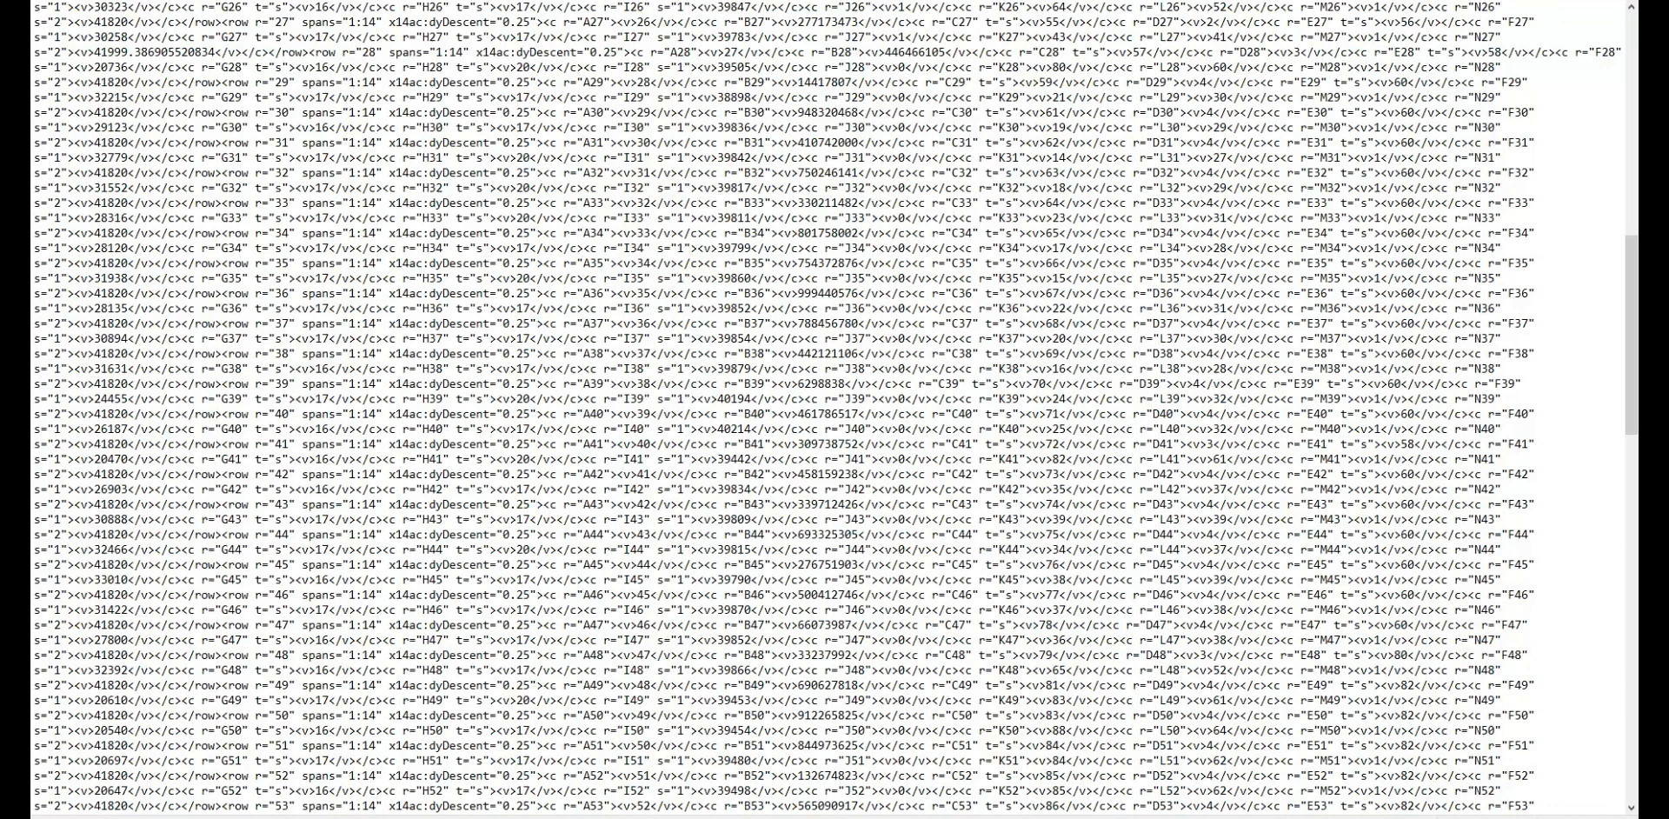
# - Find "Protect" in sheet1.xml, remove the entire sheetProtection element before pageMargins, and save and close the file
pyautogui.hotkey('ctrl', 'f')
pyautogui.press('Return')
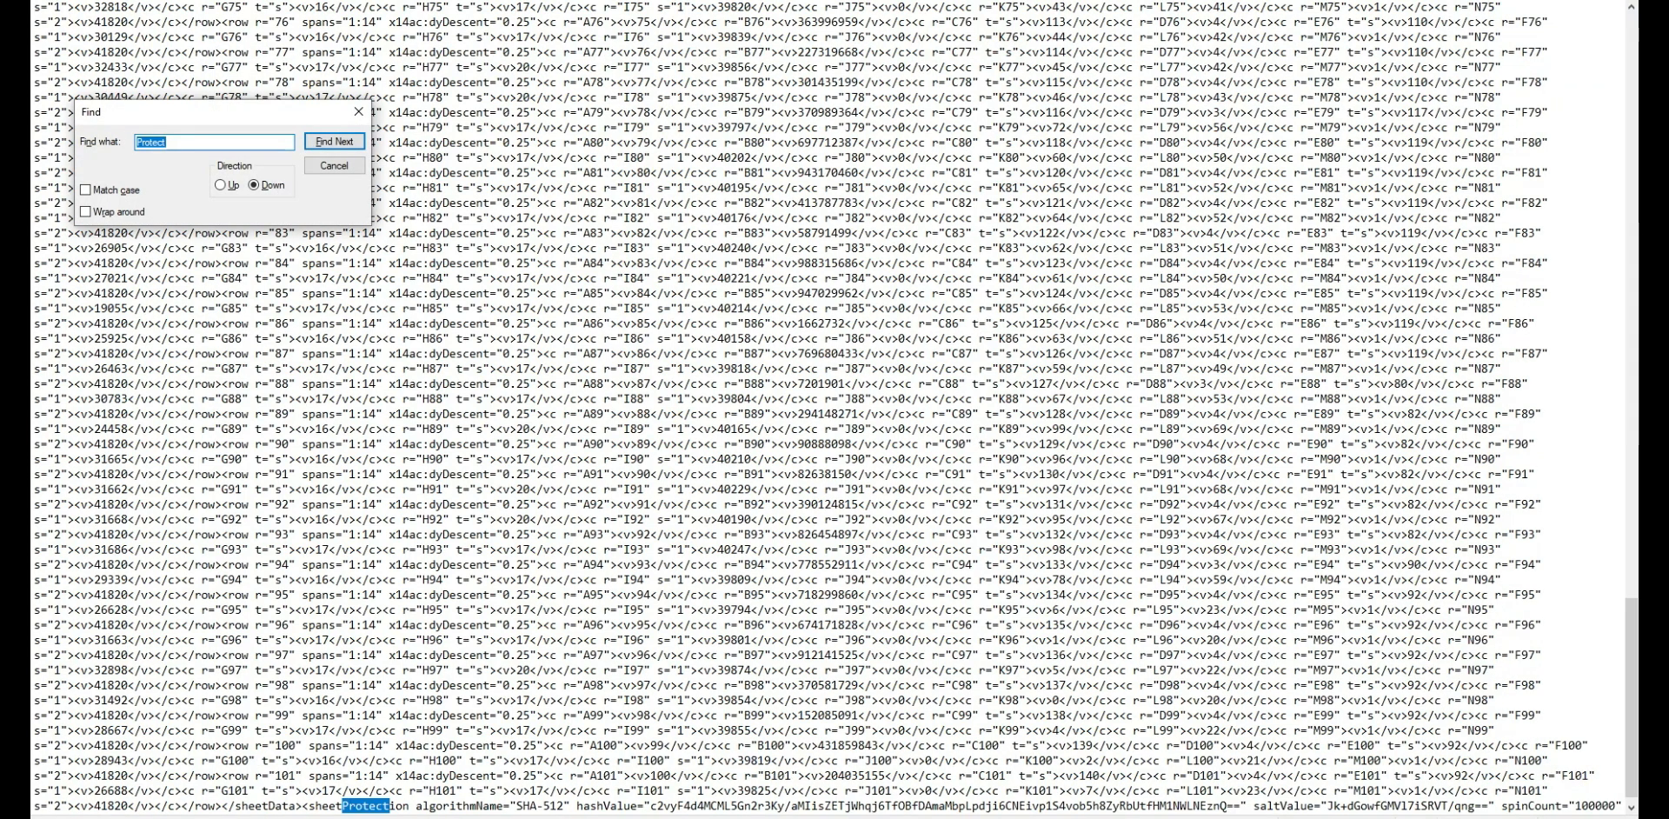
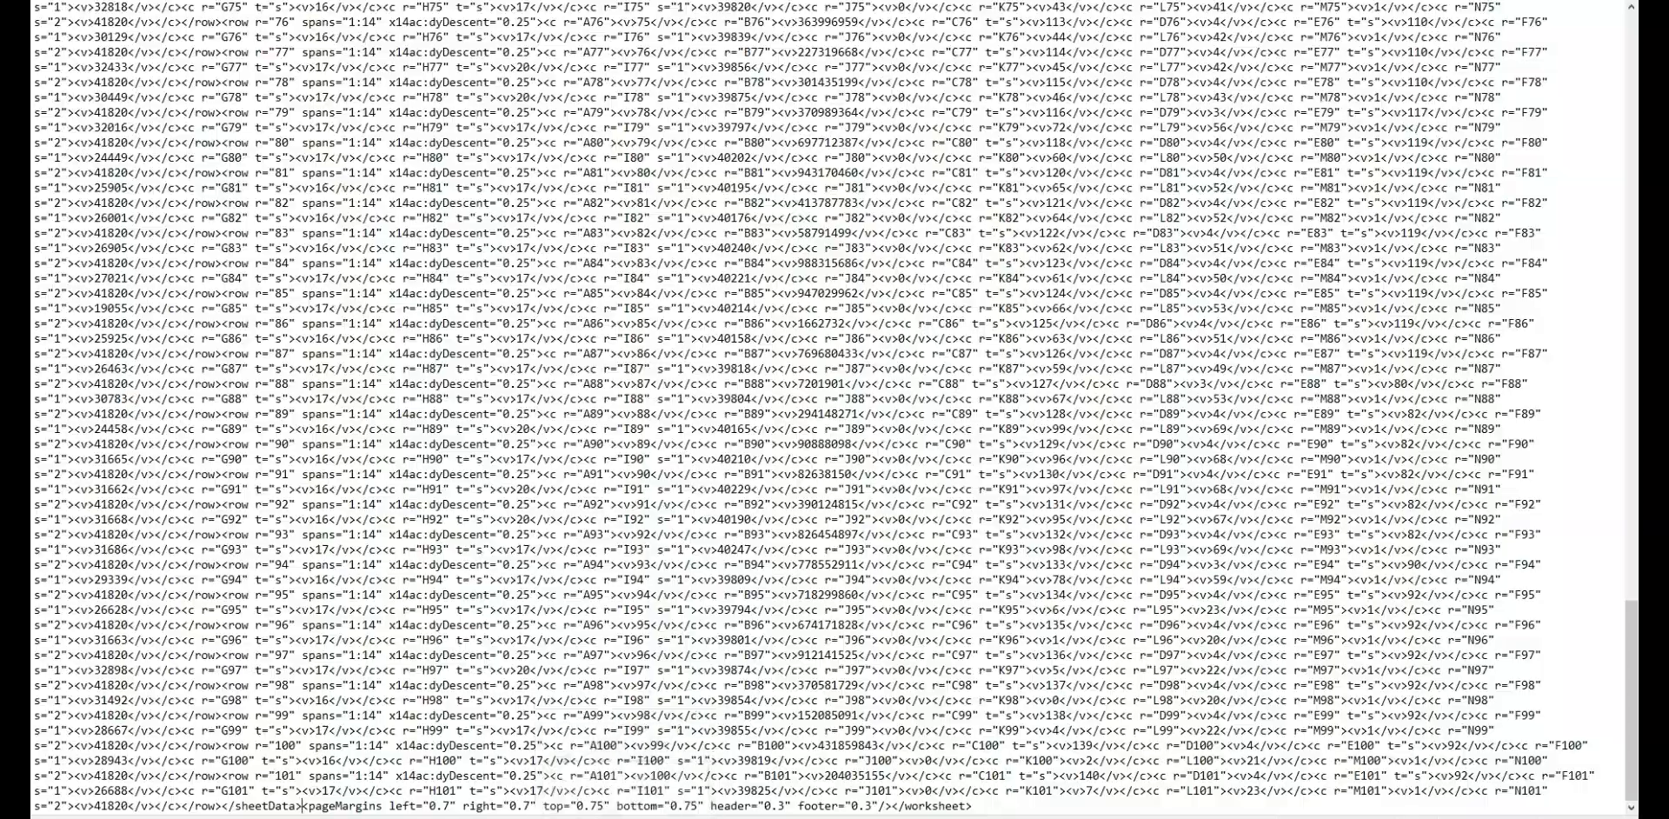
pyautogui.click(626, 817)
pyautogui.click(591, 348)
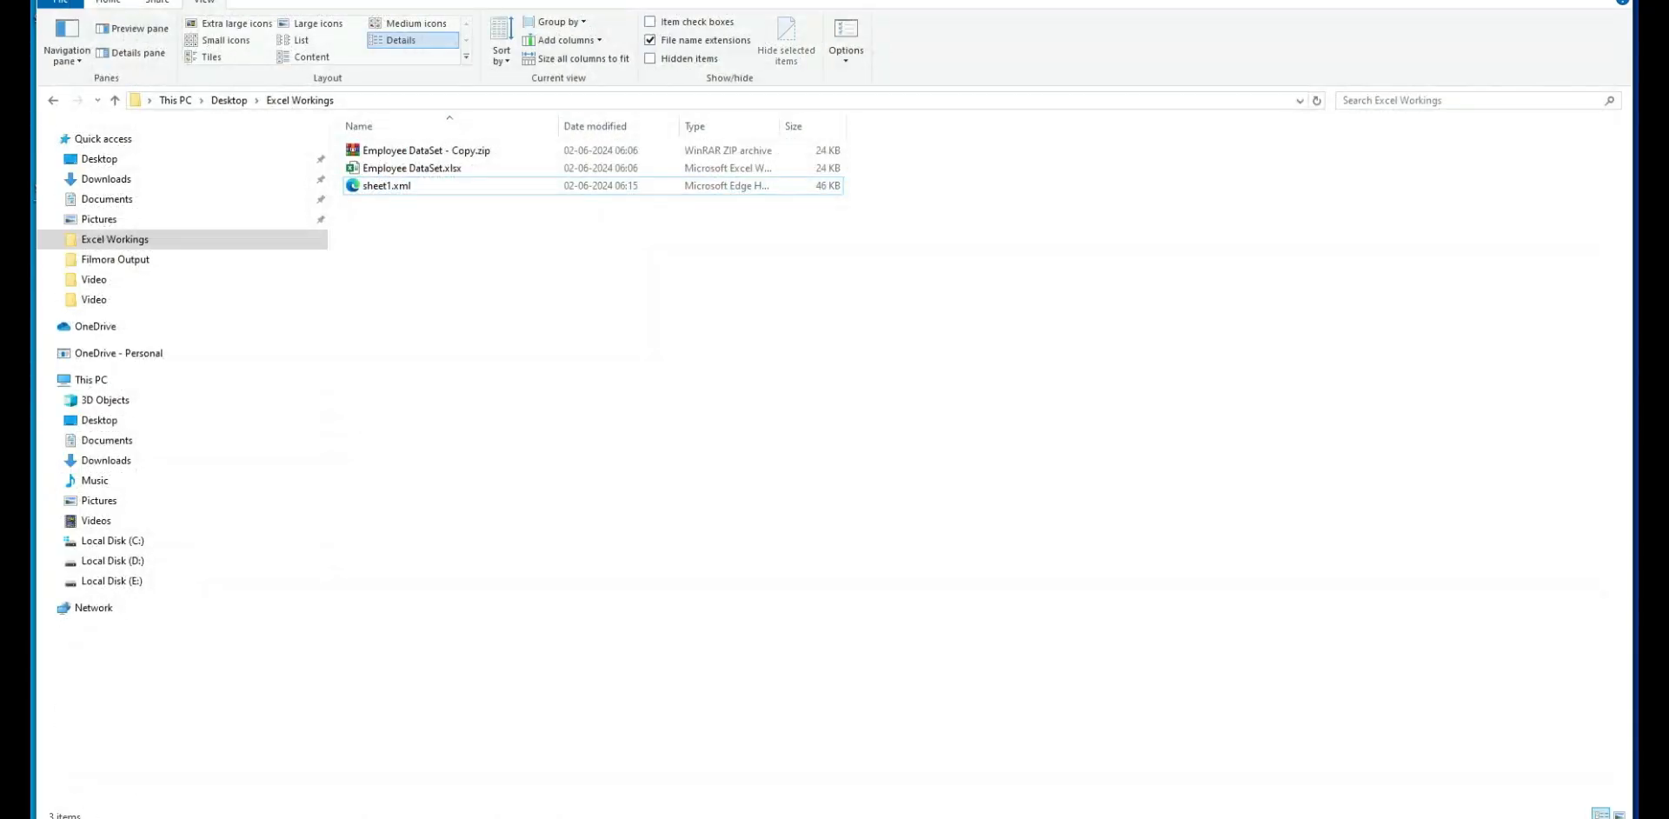
# - Reopen Employee DataSet - Copy.zip, dismiss the licence reminder and return to the xl\worksheets folder
pyautogui.click(426, 150)
pyautogui.press('Return')
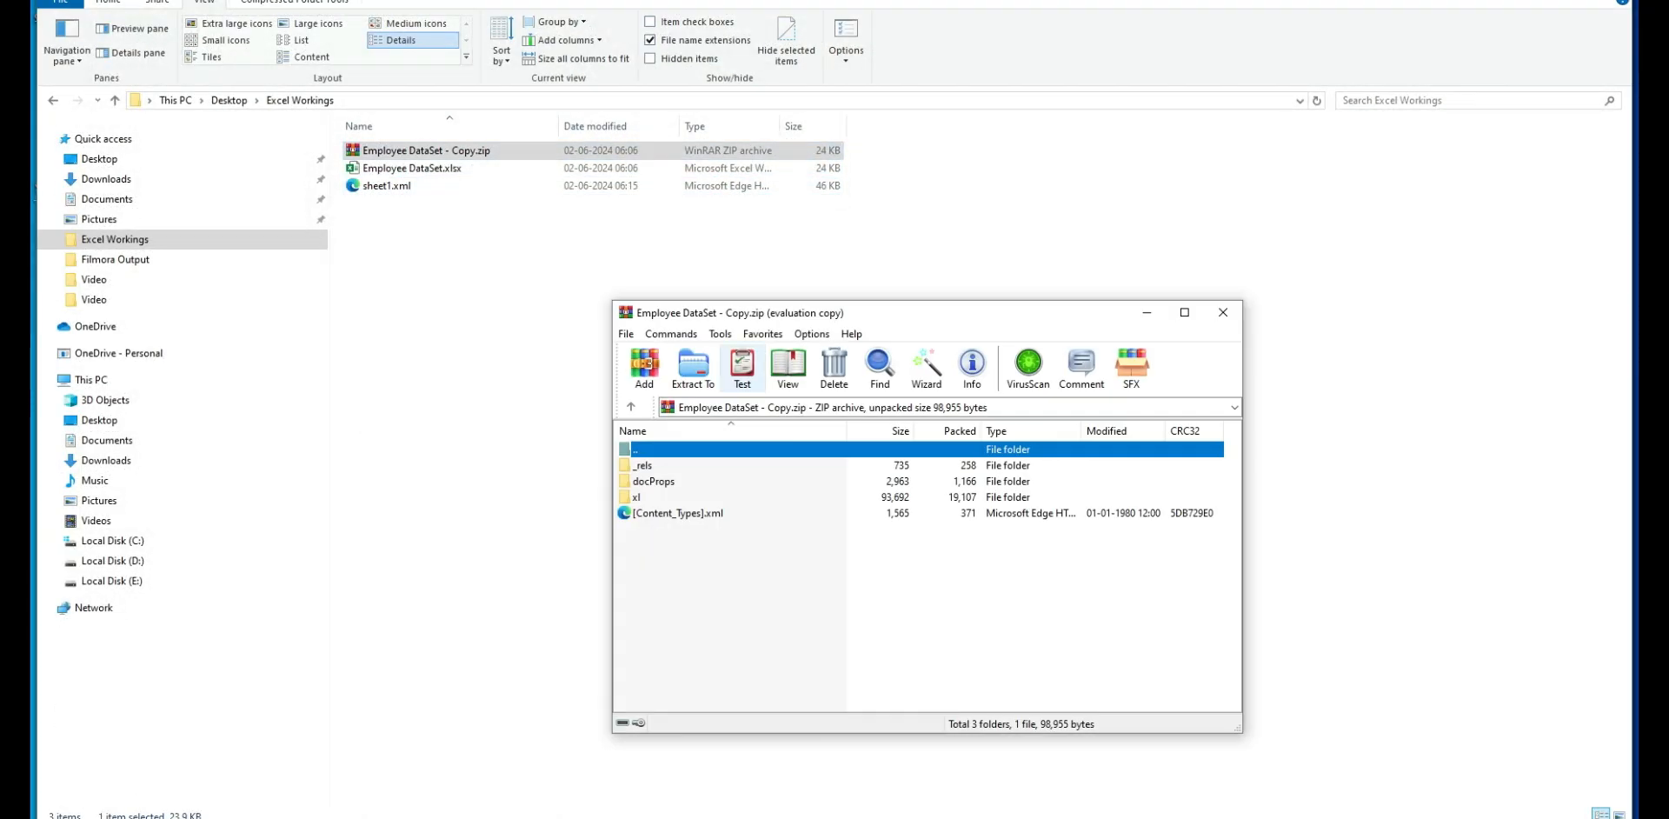
pyautogui.press('Escape')
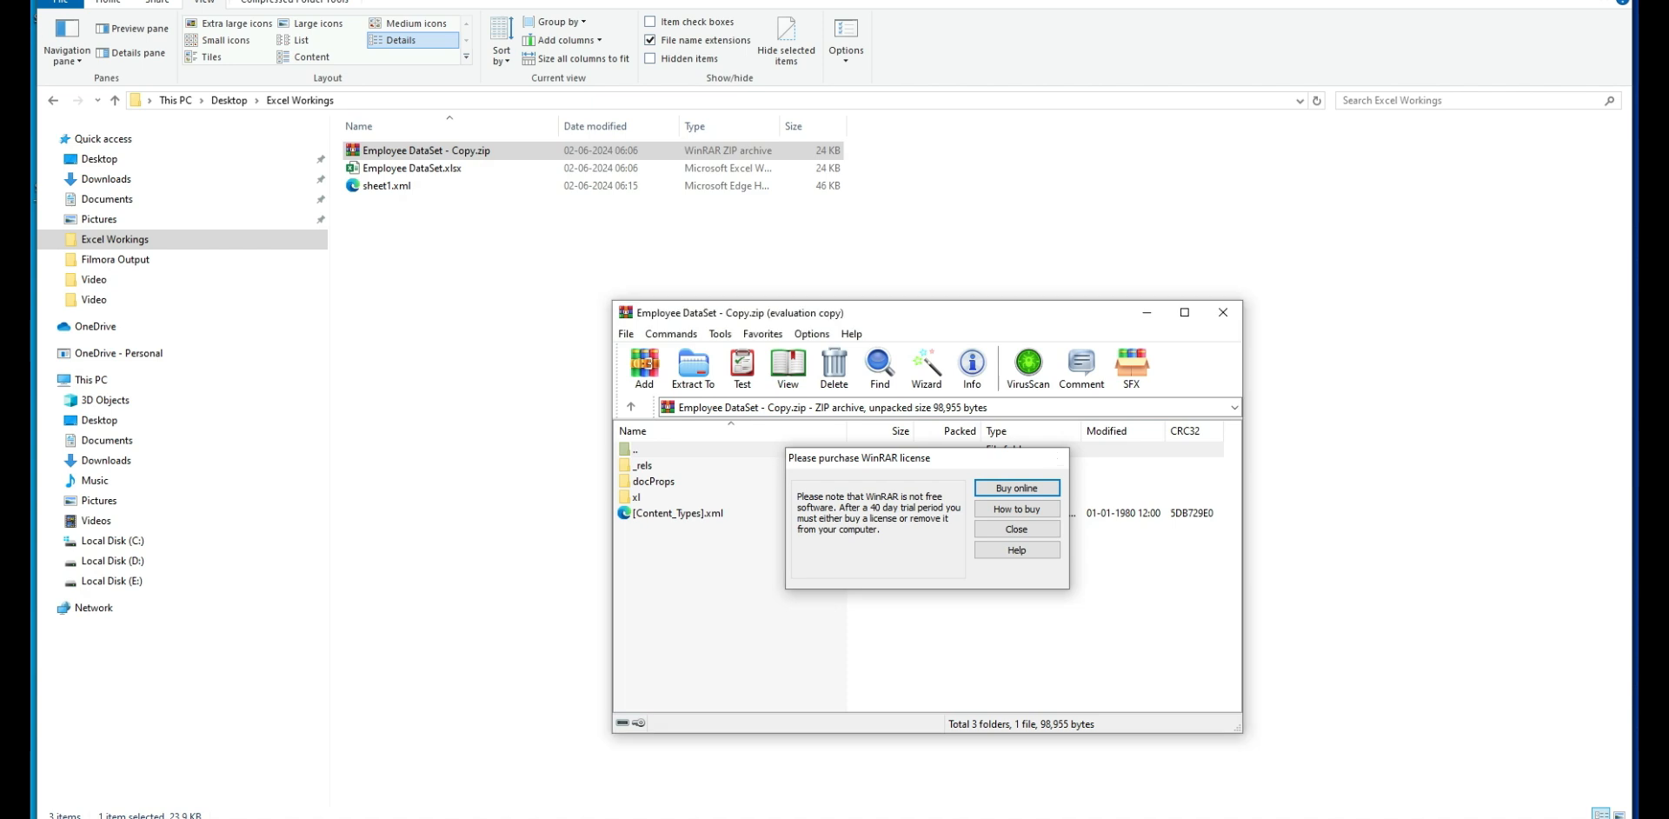
pyautogui.doubleClick(636, 498)
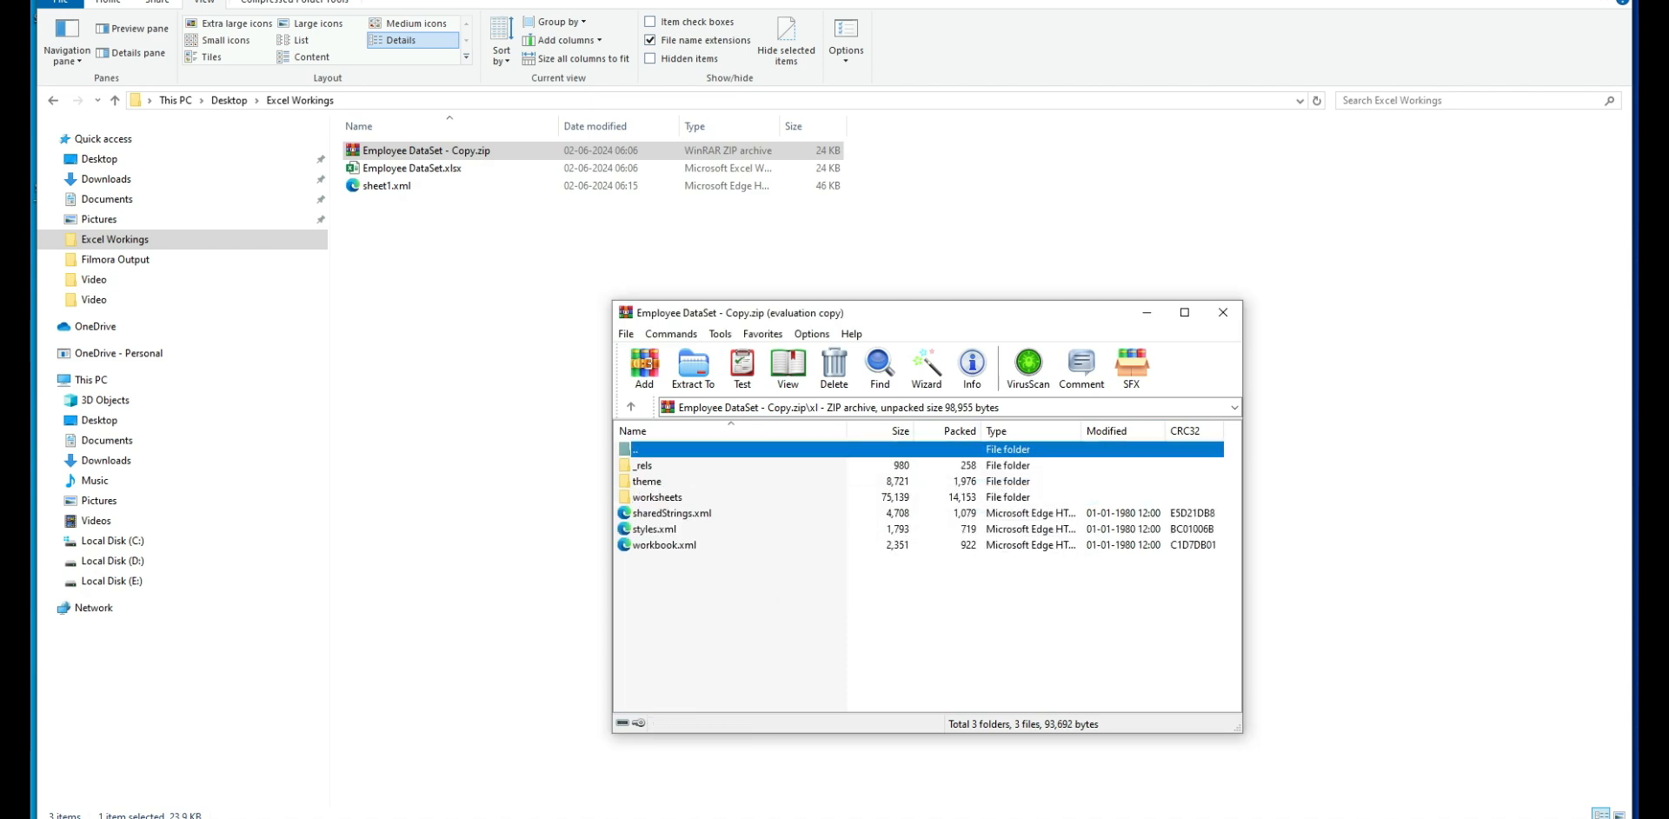
pyautogui.doubleClick(658, 496)
# - Delete the original sheet1.xml from the archive's worksheets folder
pyautogui.click(657, 465)
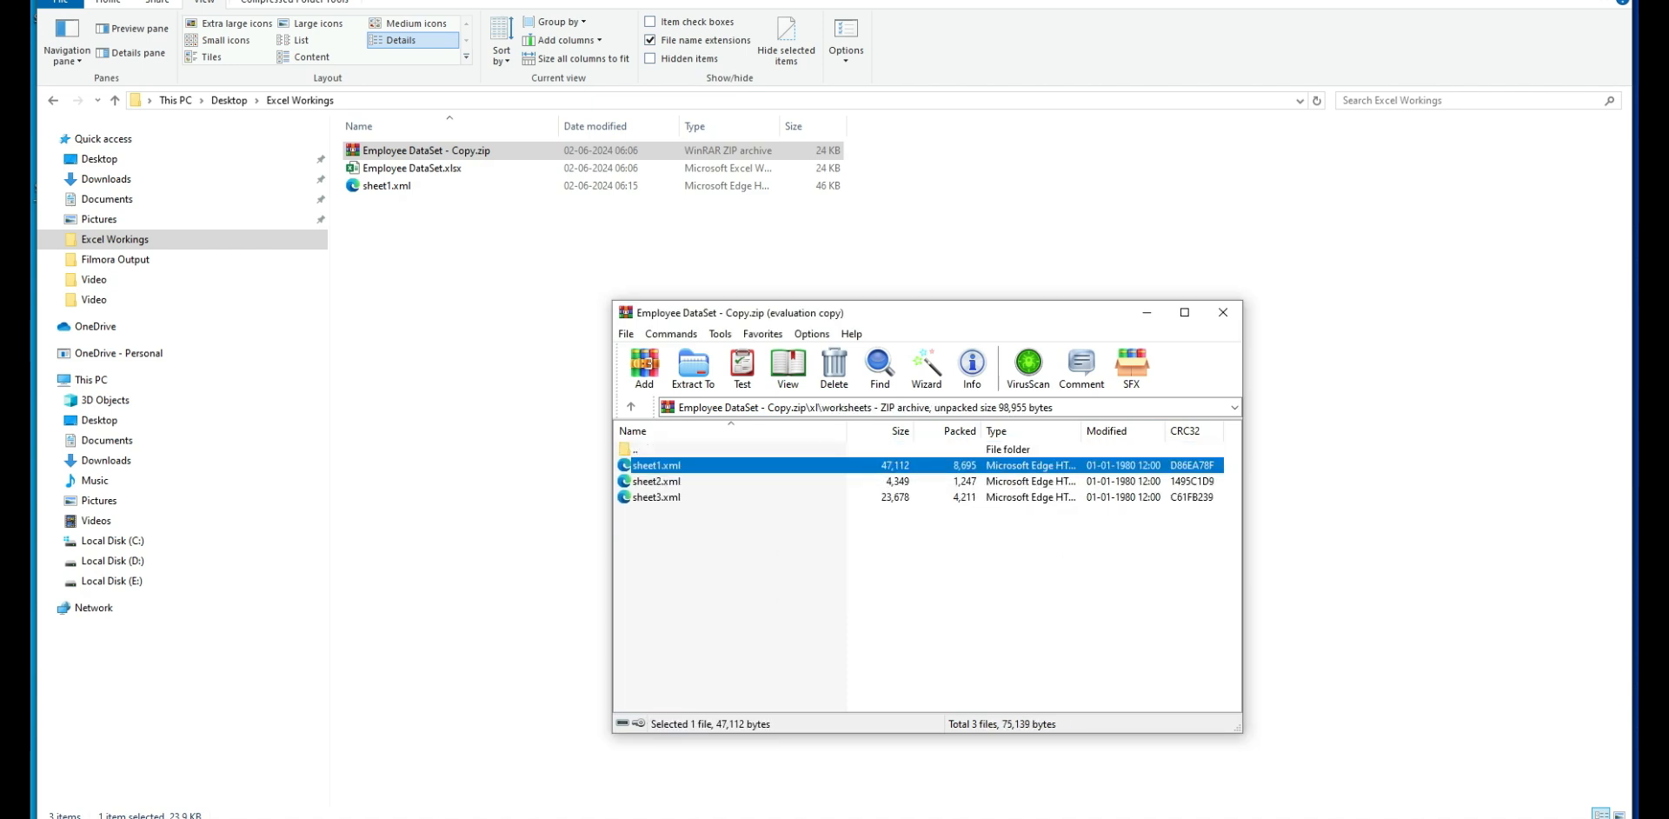
pyautogui.press('Down')
pyautogui.press('Up')
pyautogui.press('Delete')
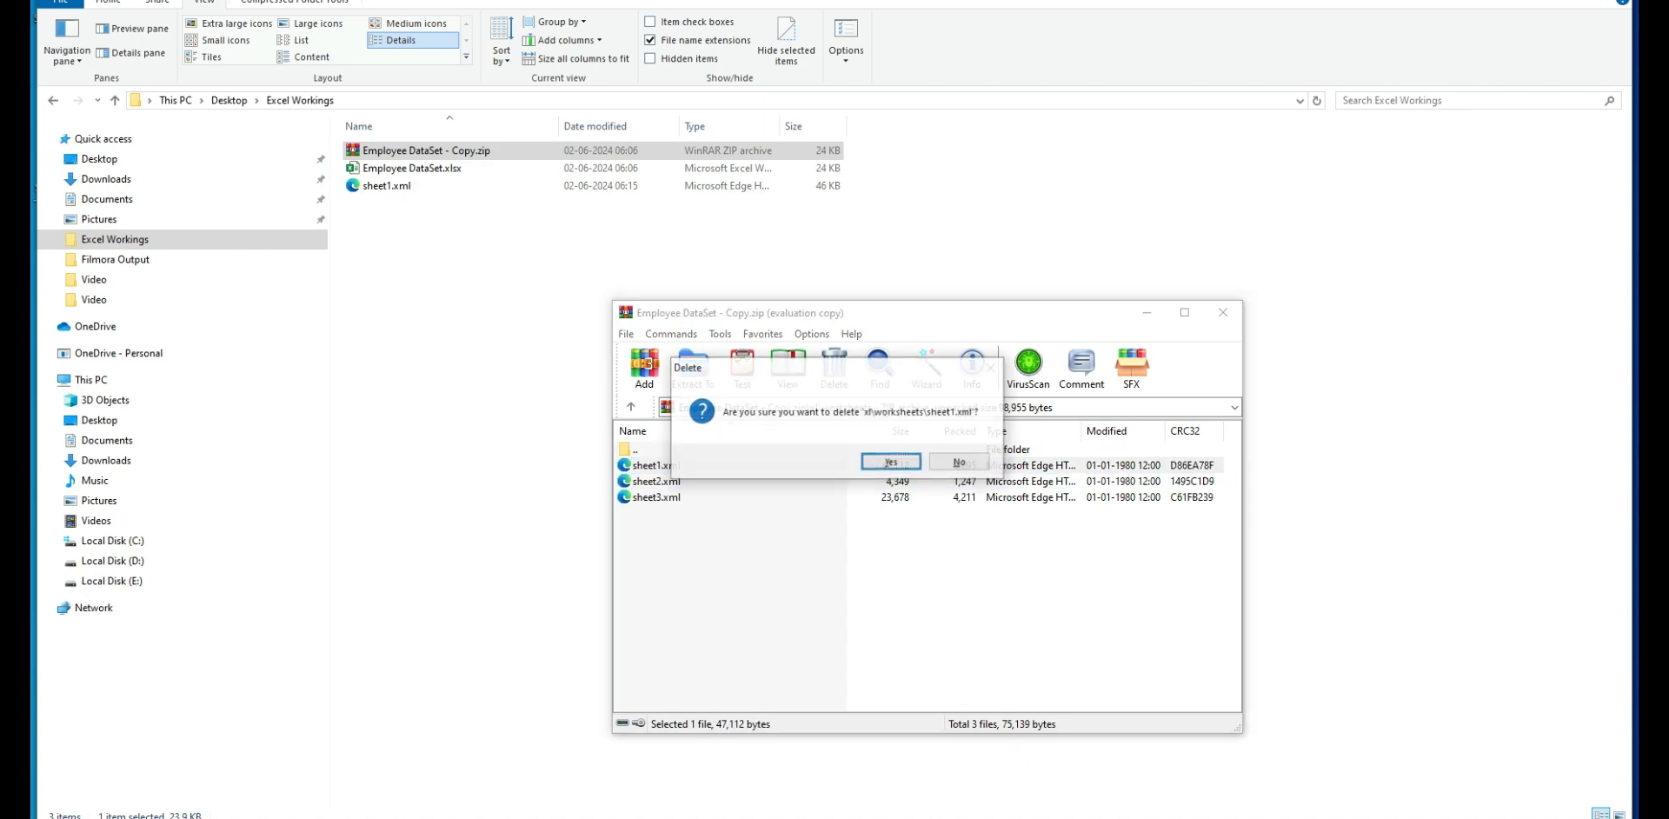
pyautogui.press('Return')
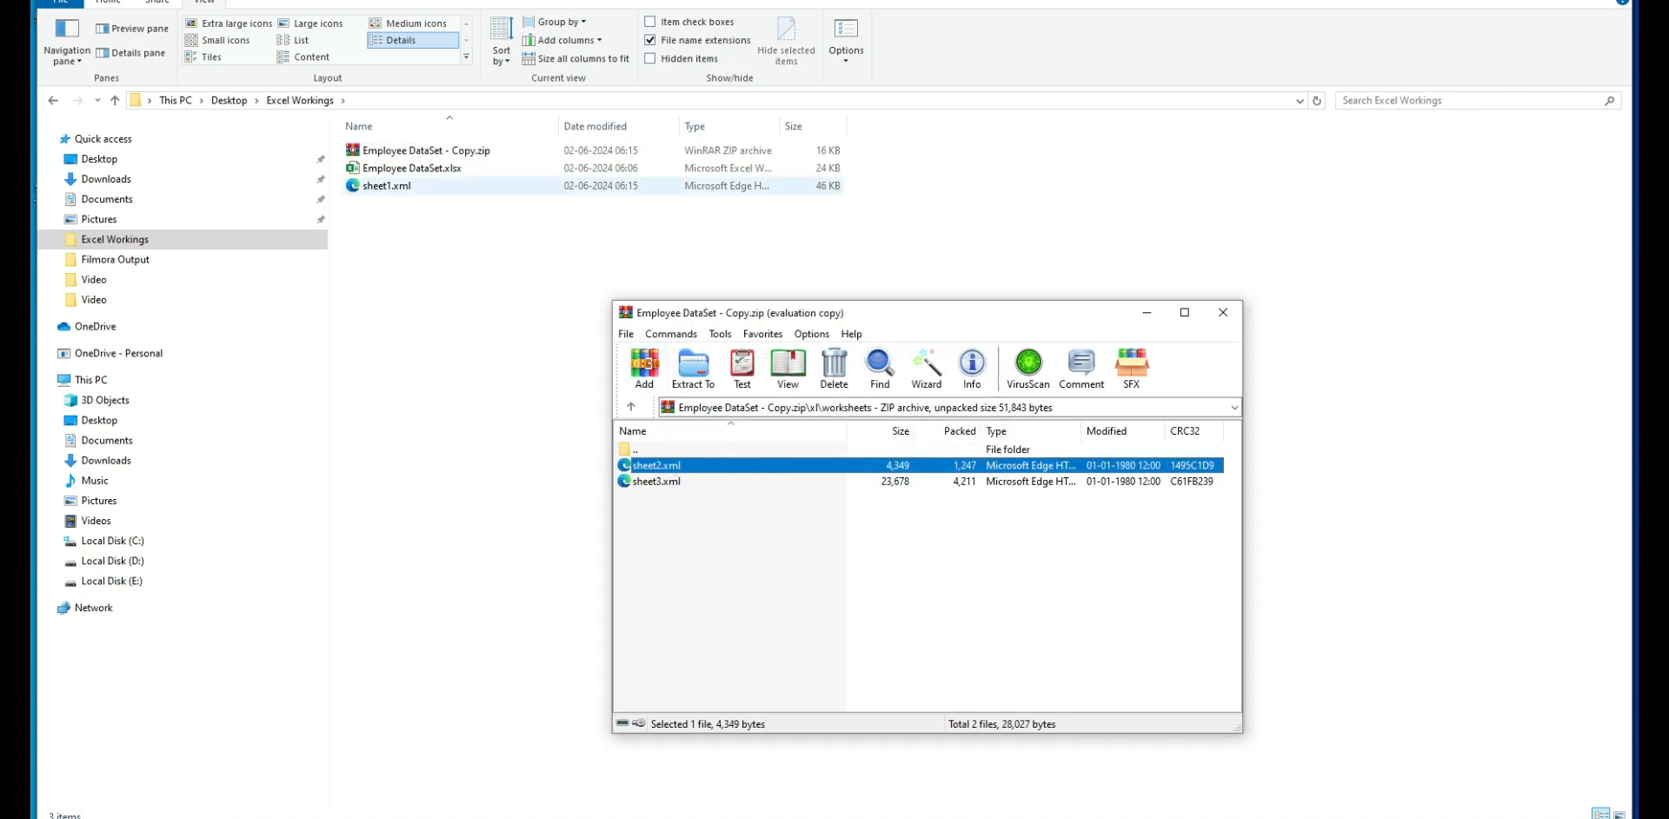
# - Add the edited sheet1.xml from Excel Workings to the archive's worksheets folder and close the archive
pyautogui.click(386, 186)
pyautogui.moveTo(387, 186); pyautogui.dragTo(869, 574)
pyautogui.press('Return')
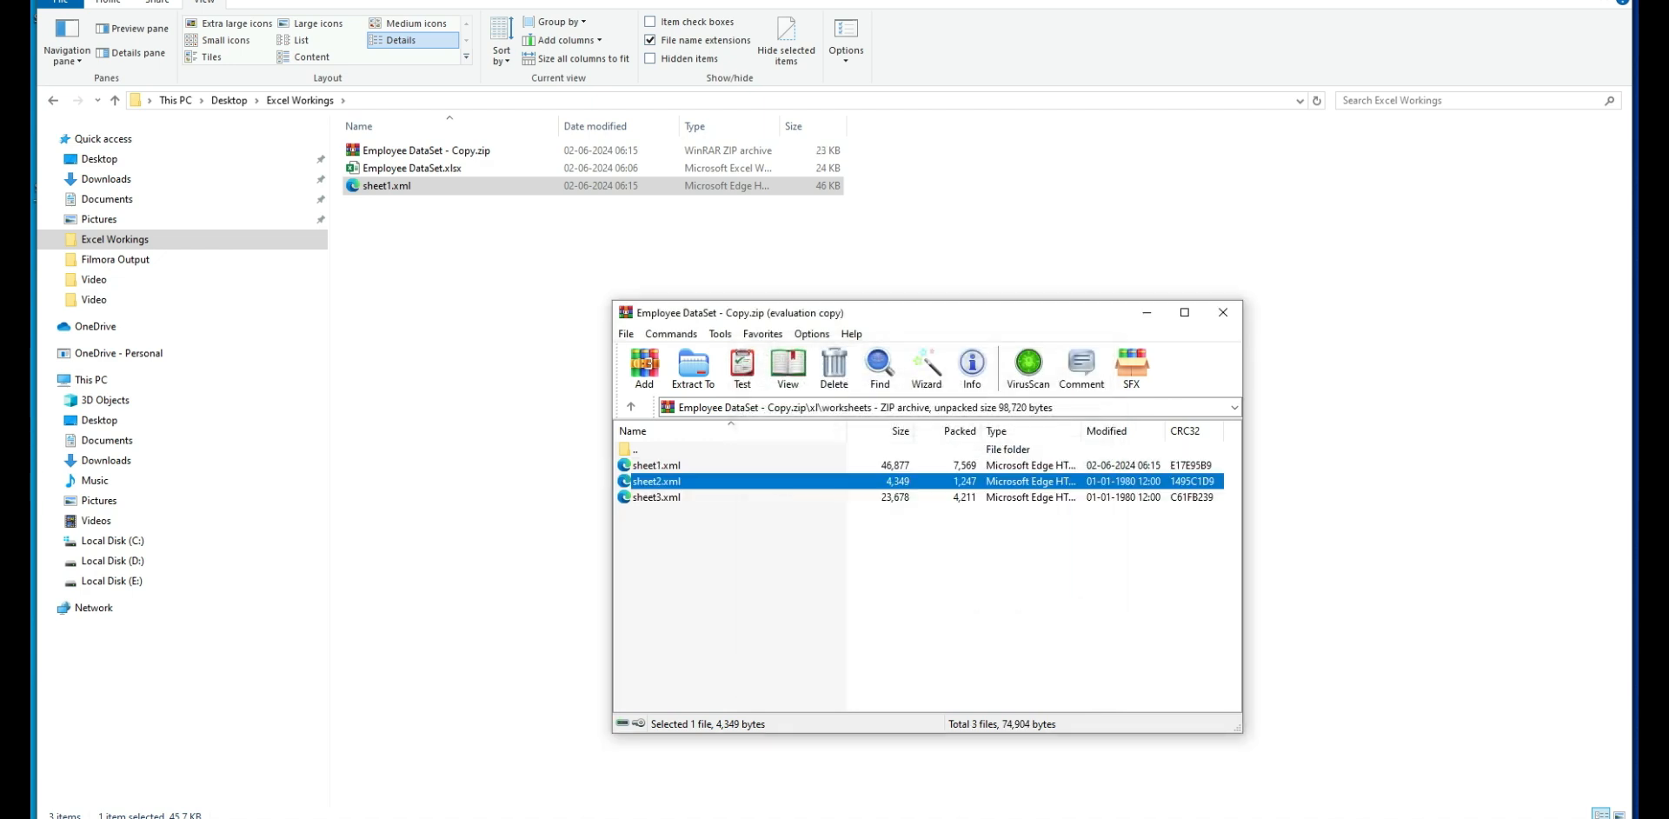
pyautogui.click(1222, 313)
# - Rename Employee DataSet - Copy.zip to Employee DataSet - Copy.xlsx, accepting the extension change
pyautogui.click(426, 150)
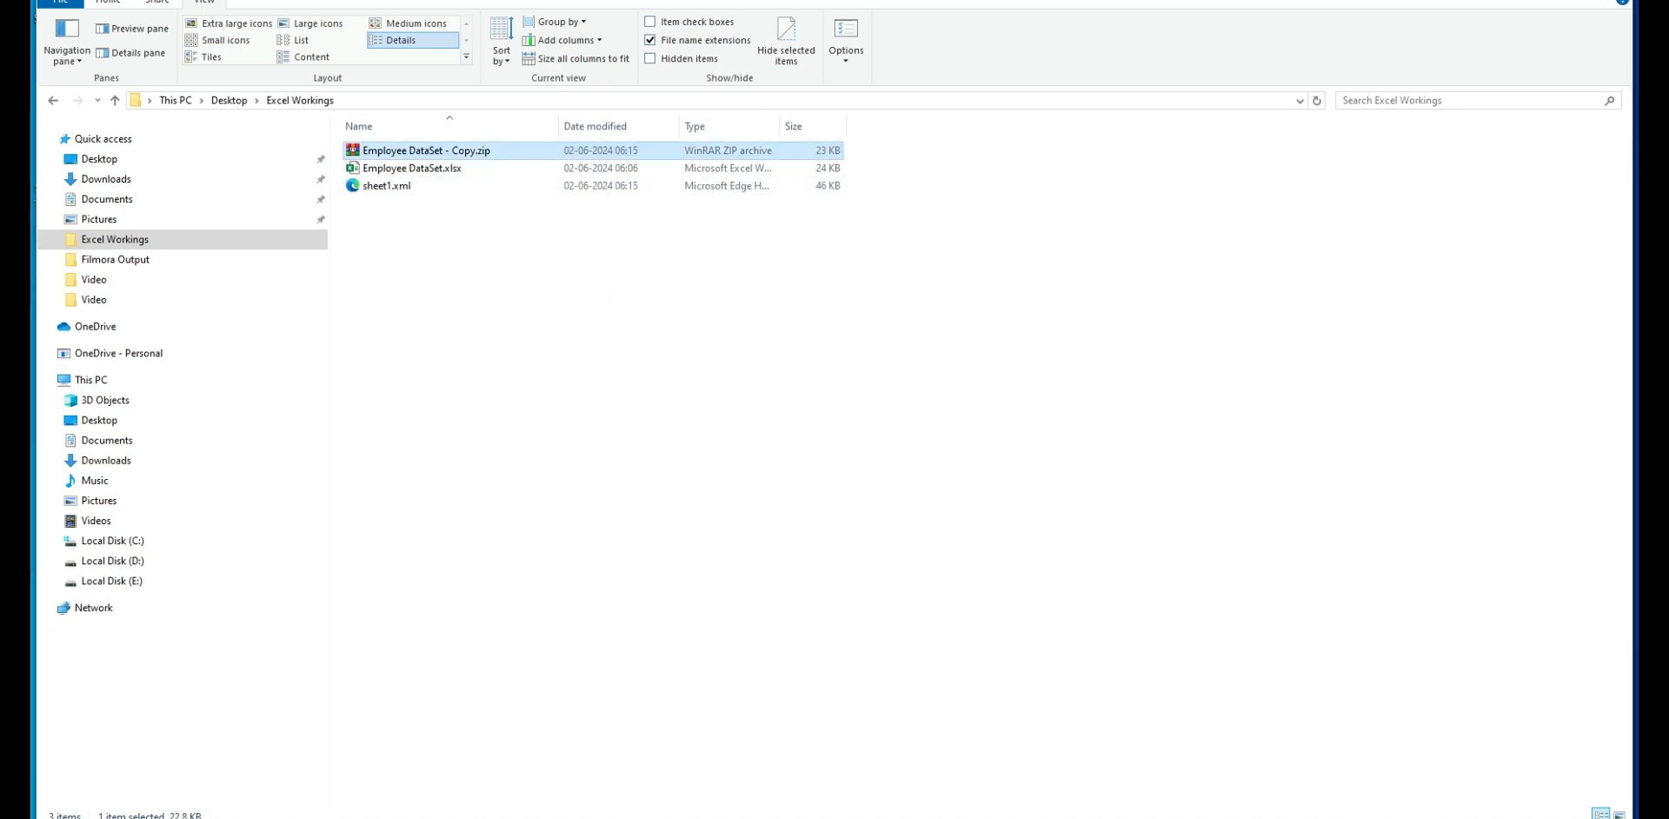
pyautogui.press('F2')
pyautogui.press('End')
pyautogui.press('BackSpace')
pyautogui.press('BackSpace')
pyautogui.press('BackSpace')
pyautogui.write('x')
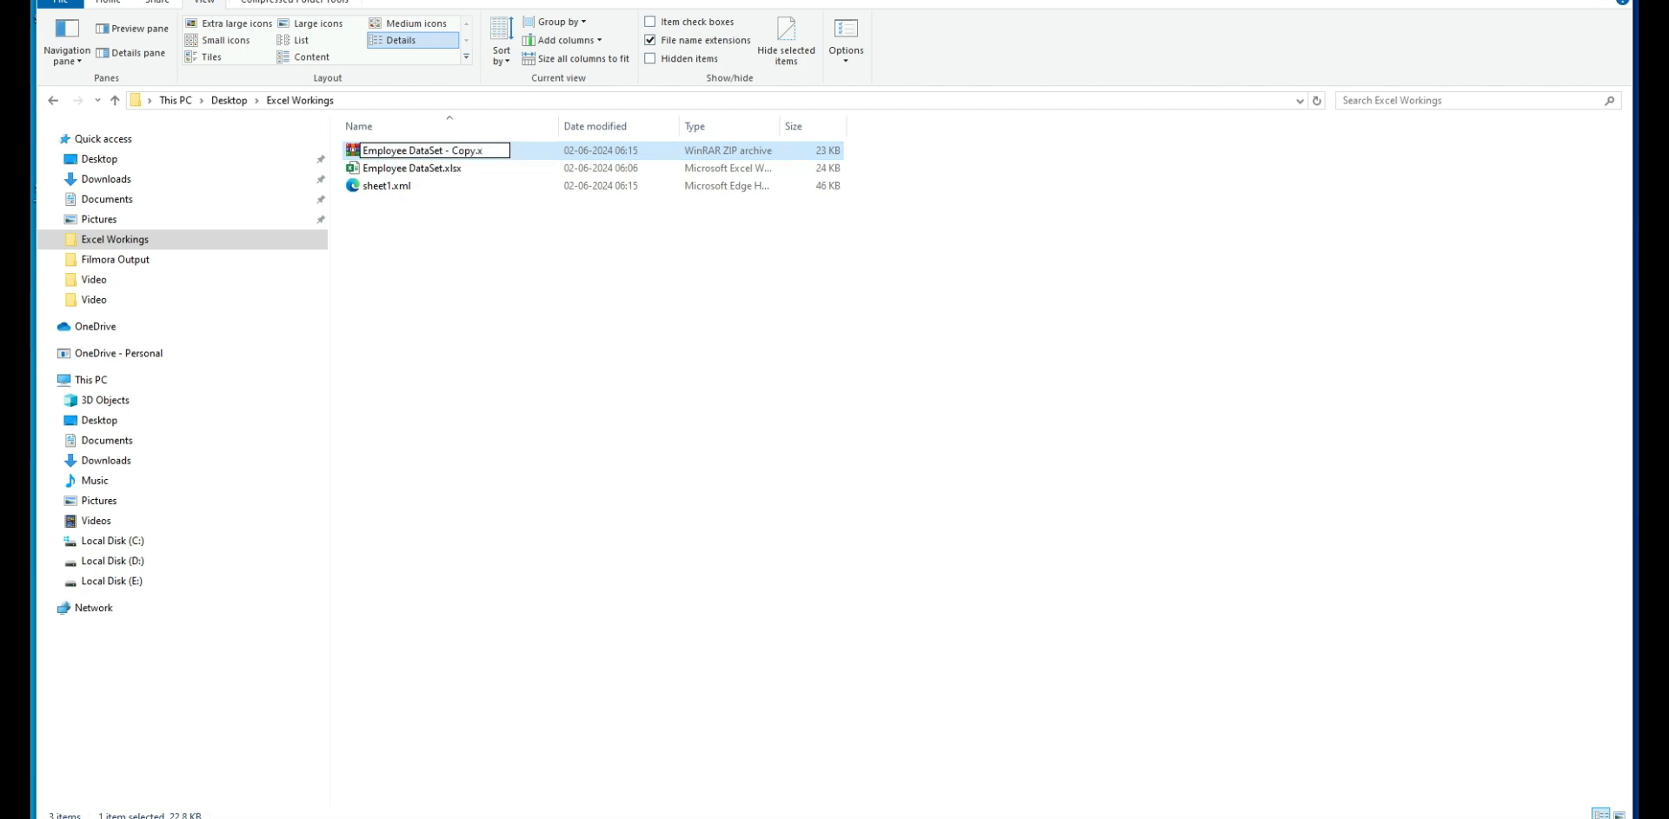
pyautogui.write('lsx')
pyautogui.press('Return')
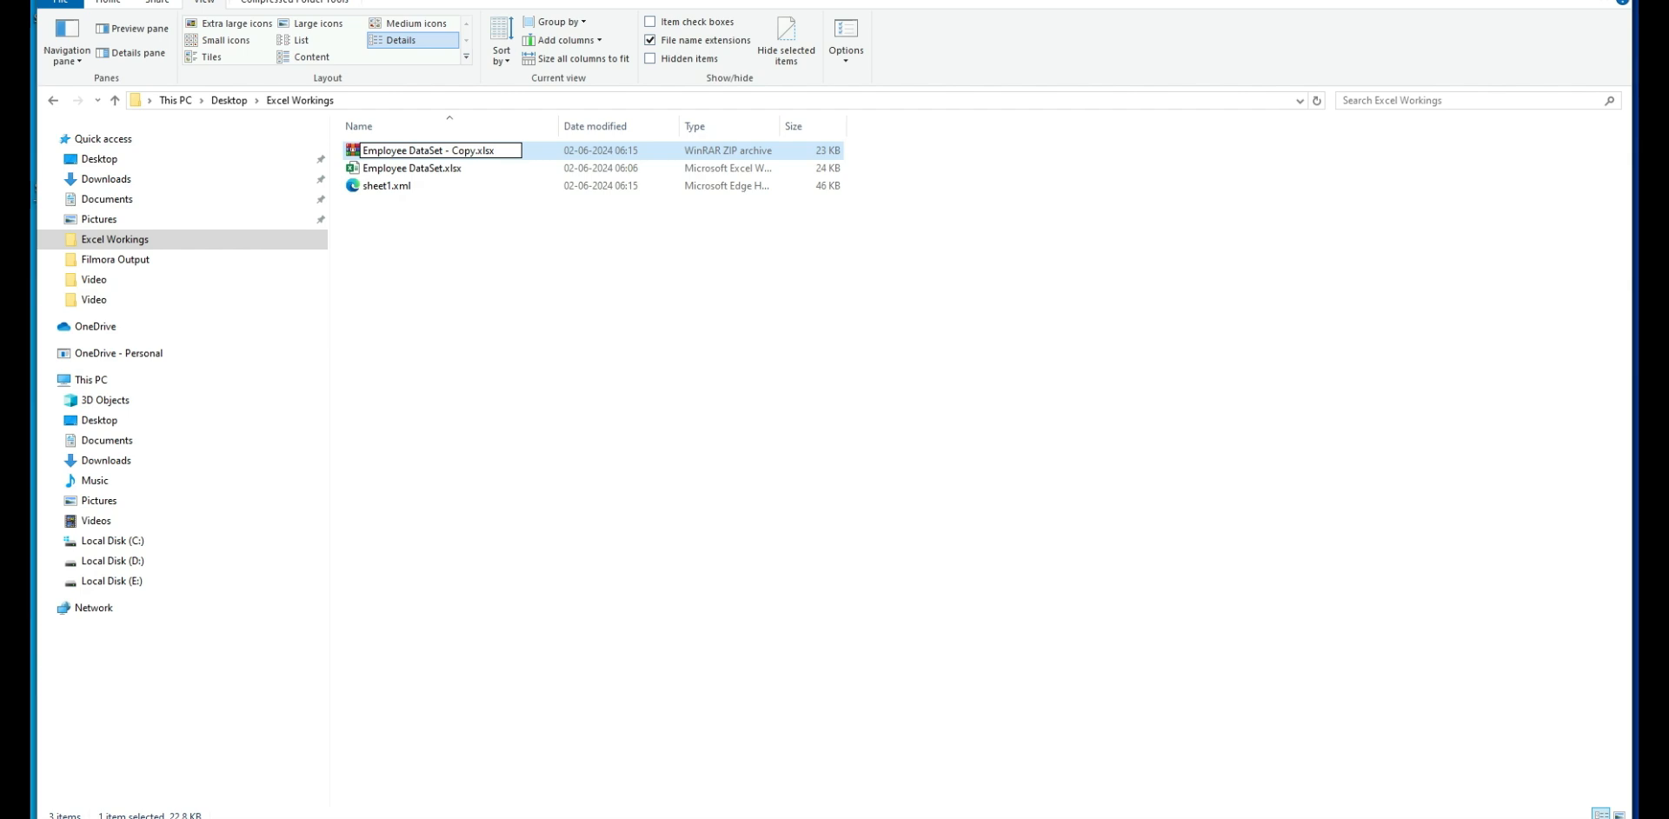
pyautogui.press('Return')
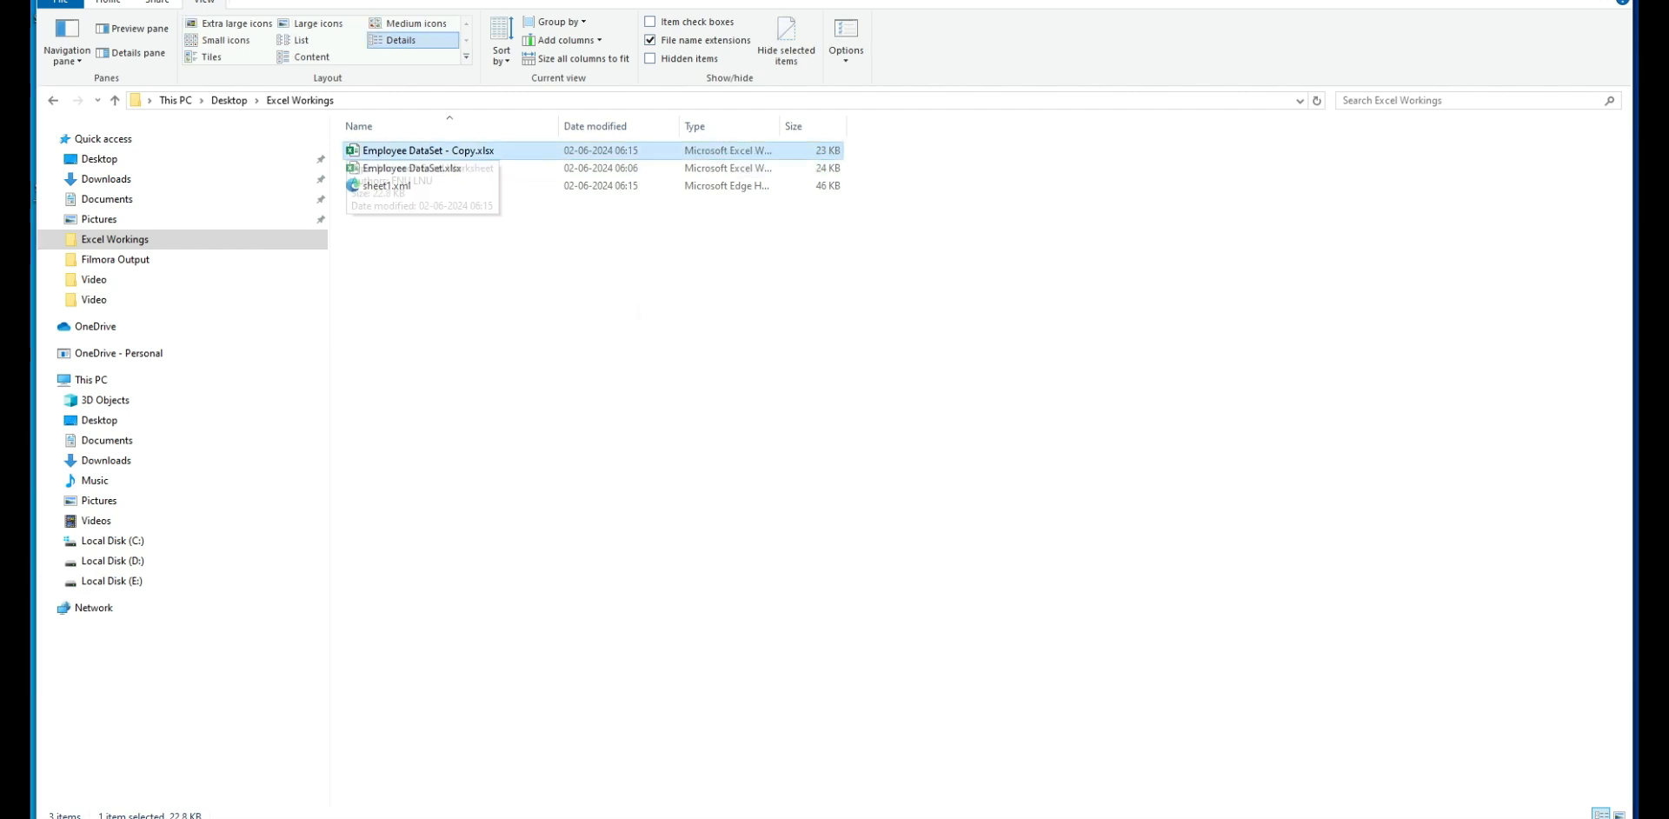
# - Open Employee DataSet - Copy.xlsx and clear the OrganizationNode value in cell C24 on Sheet1
pyautogui.doubleClick(422, 150)
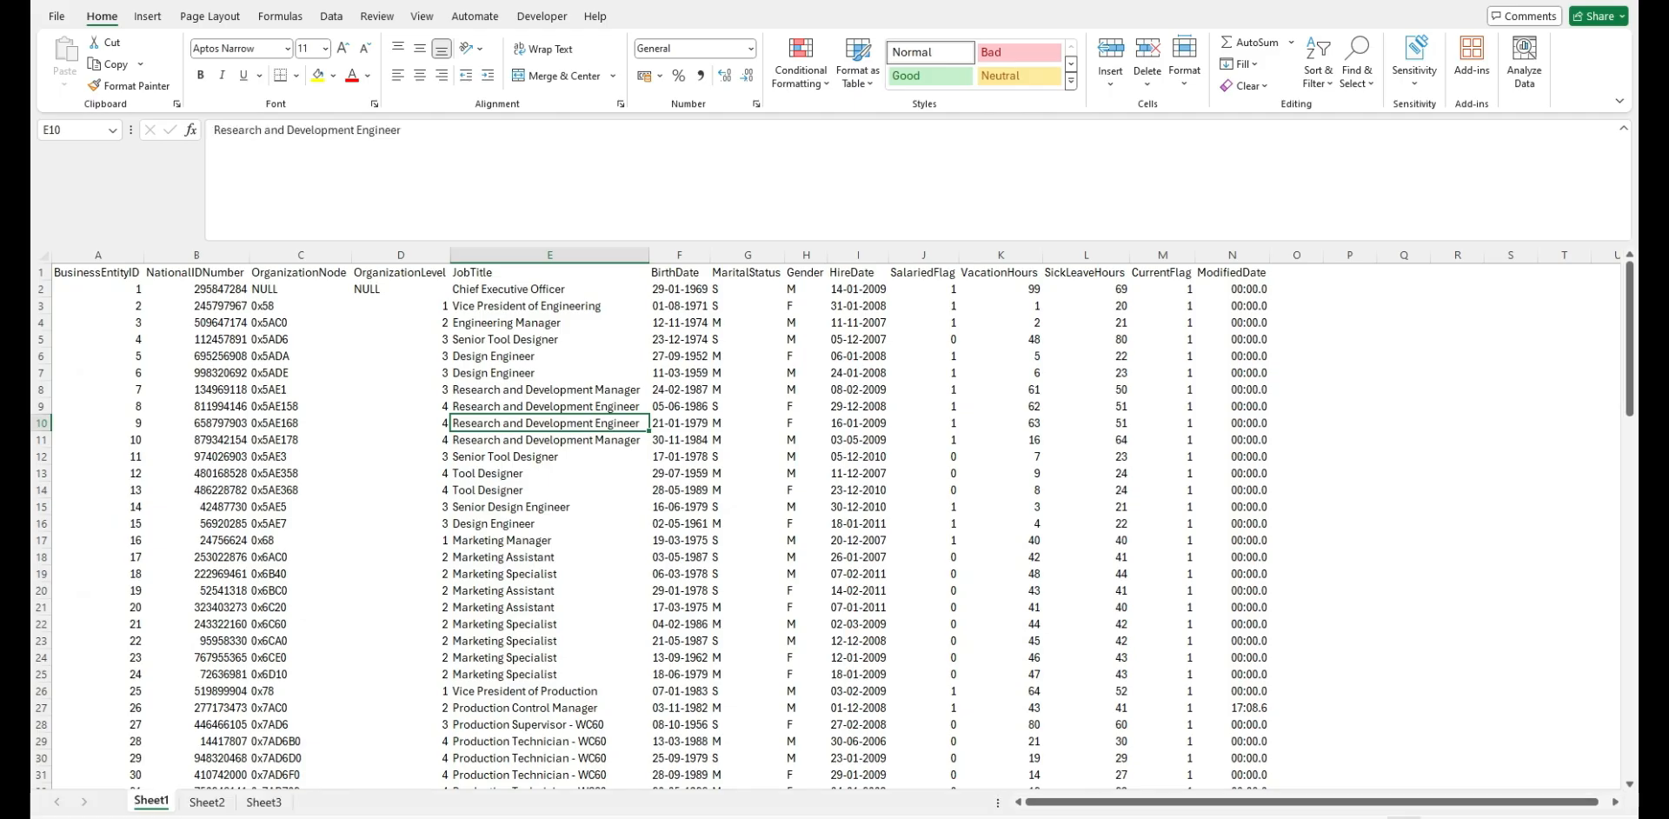
pyautogui.click(679, 506)
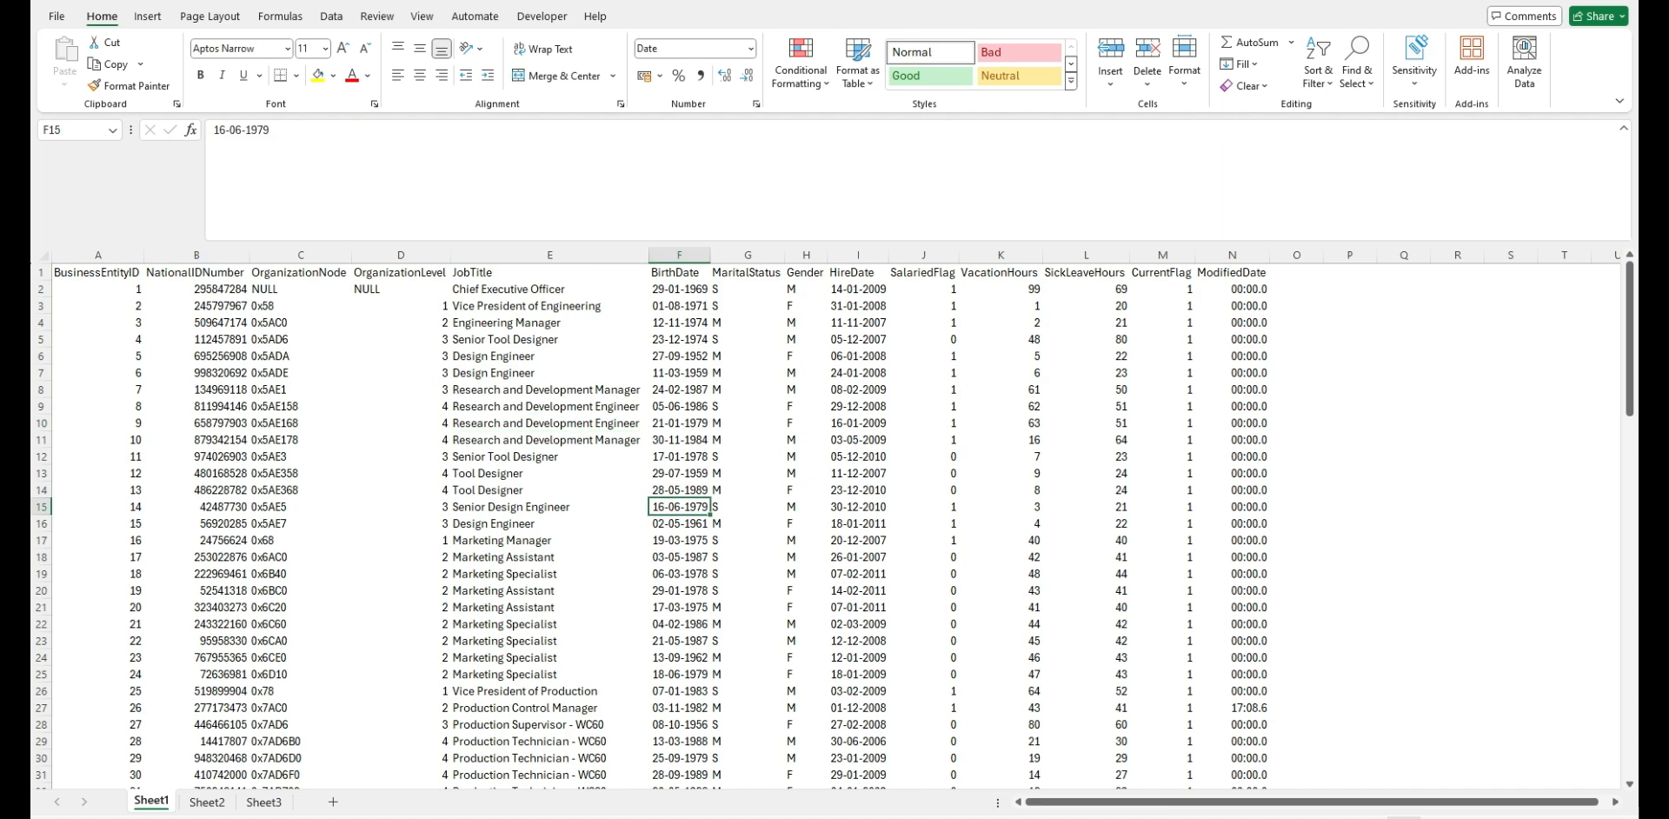
pyautogui.click(300, 657)
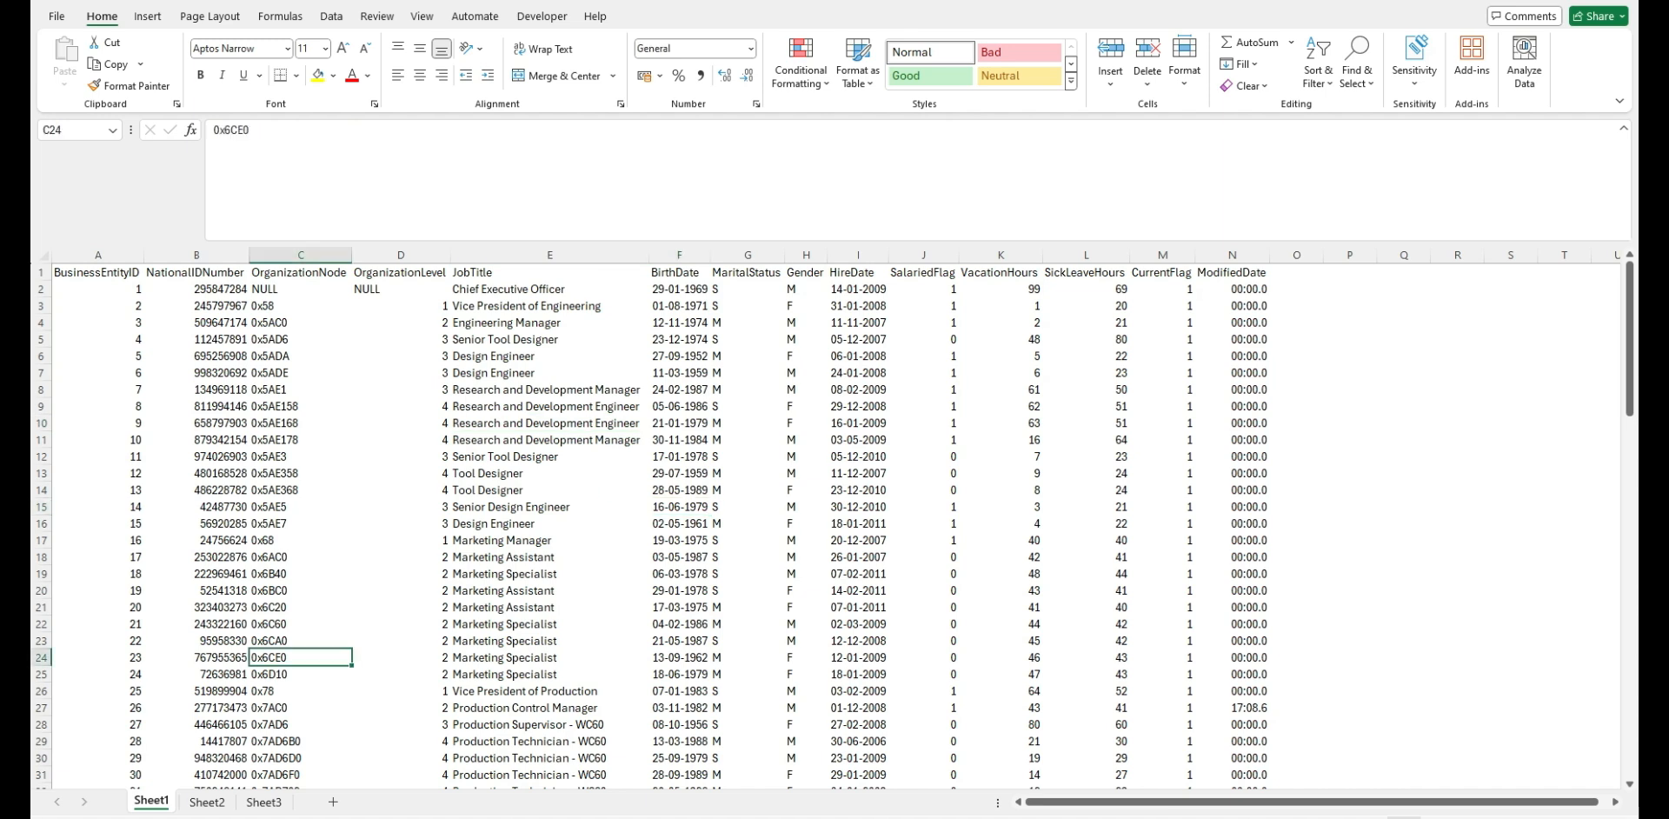
pyautogui.press('BackSpace')
pyautogui.press('Return')
# - Try entering arbitrary text in cell C27 on Sheet1 and discard the entry
pyautogui.press('Return')
pyautogui.press('Return')
pyautogui.write('a')
pyautogui.write('sdfghjkl')
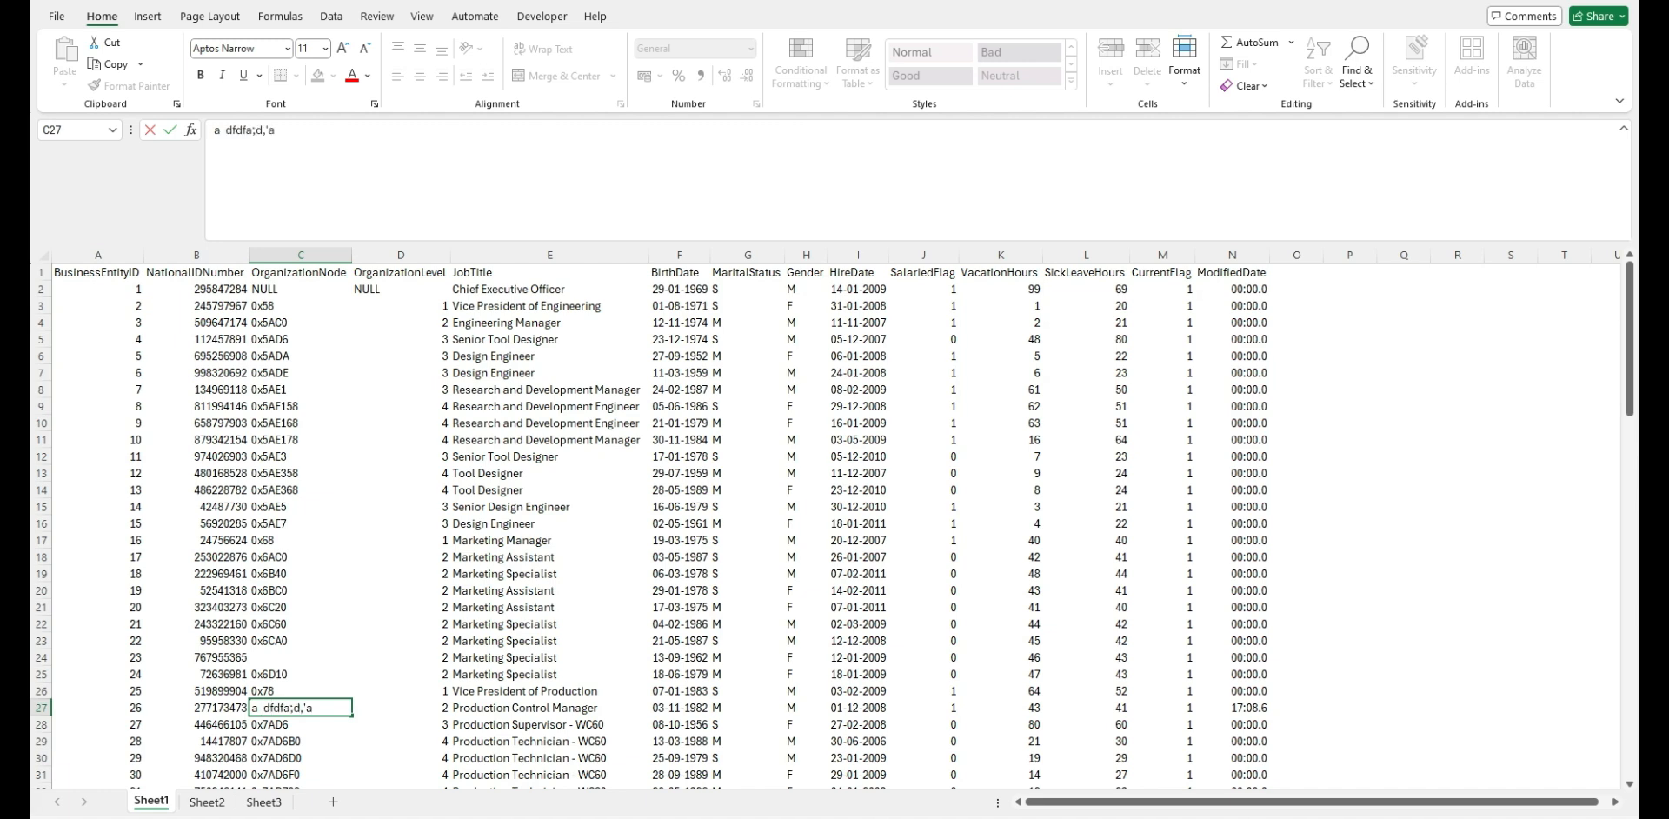
pyautogui.press('Escape')
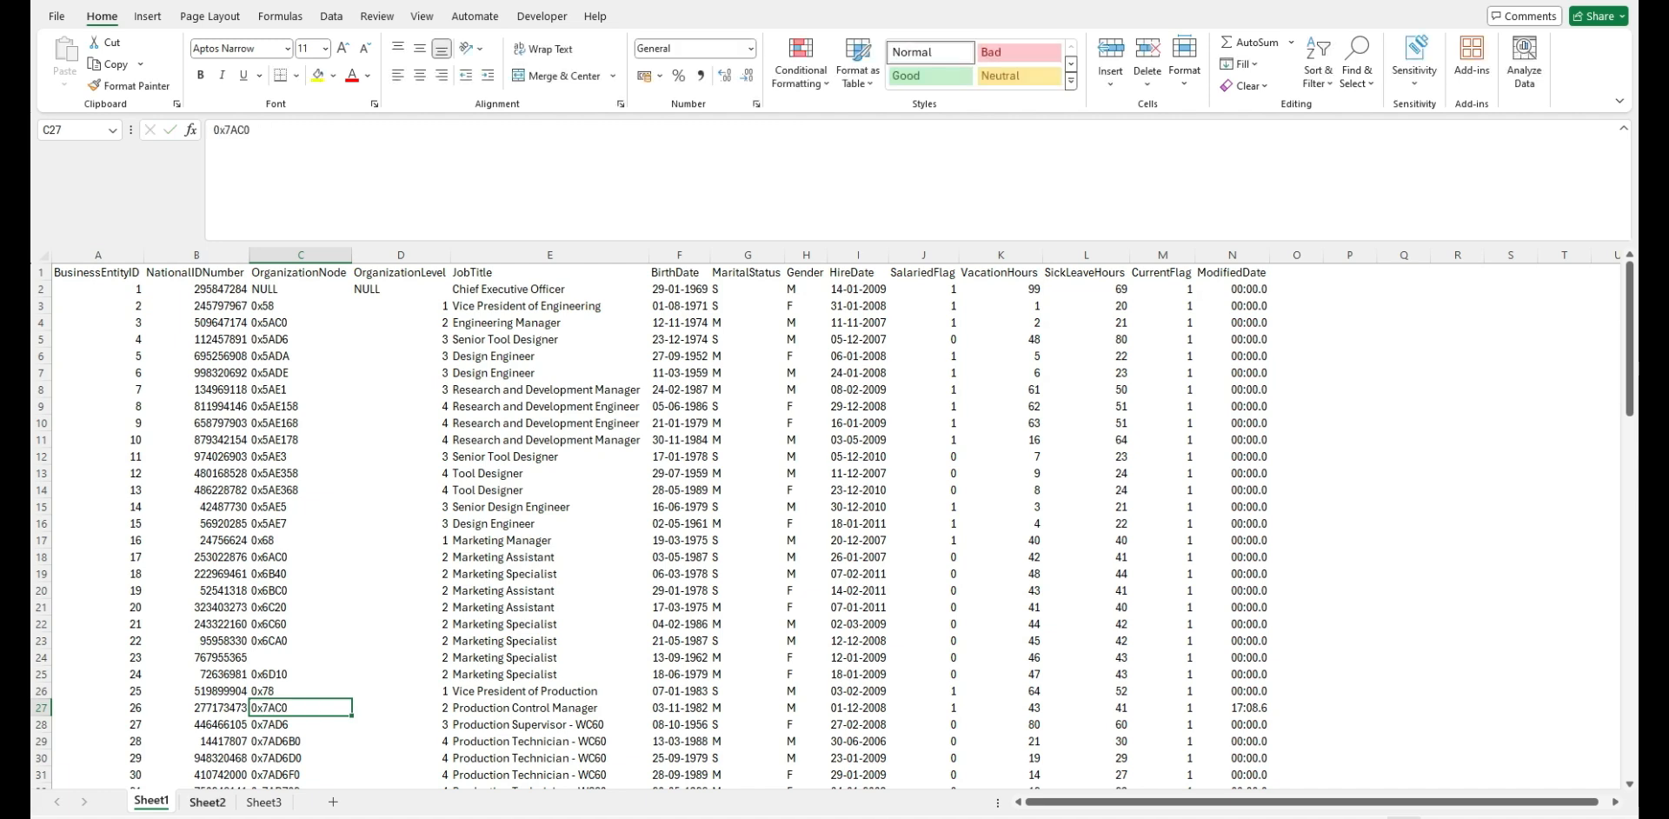
# - Check Sheet2 and Sheet3 for remaining protection and return to Sheet1
pyautogui.click(207, 801)
pyautogui.press('Return')
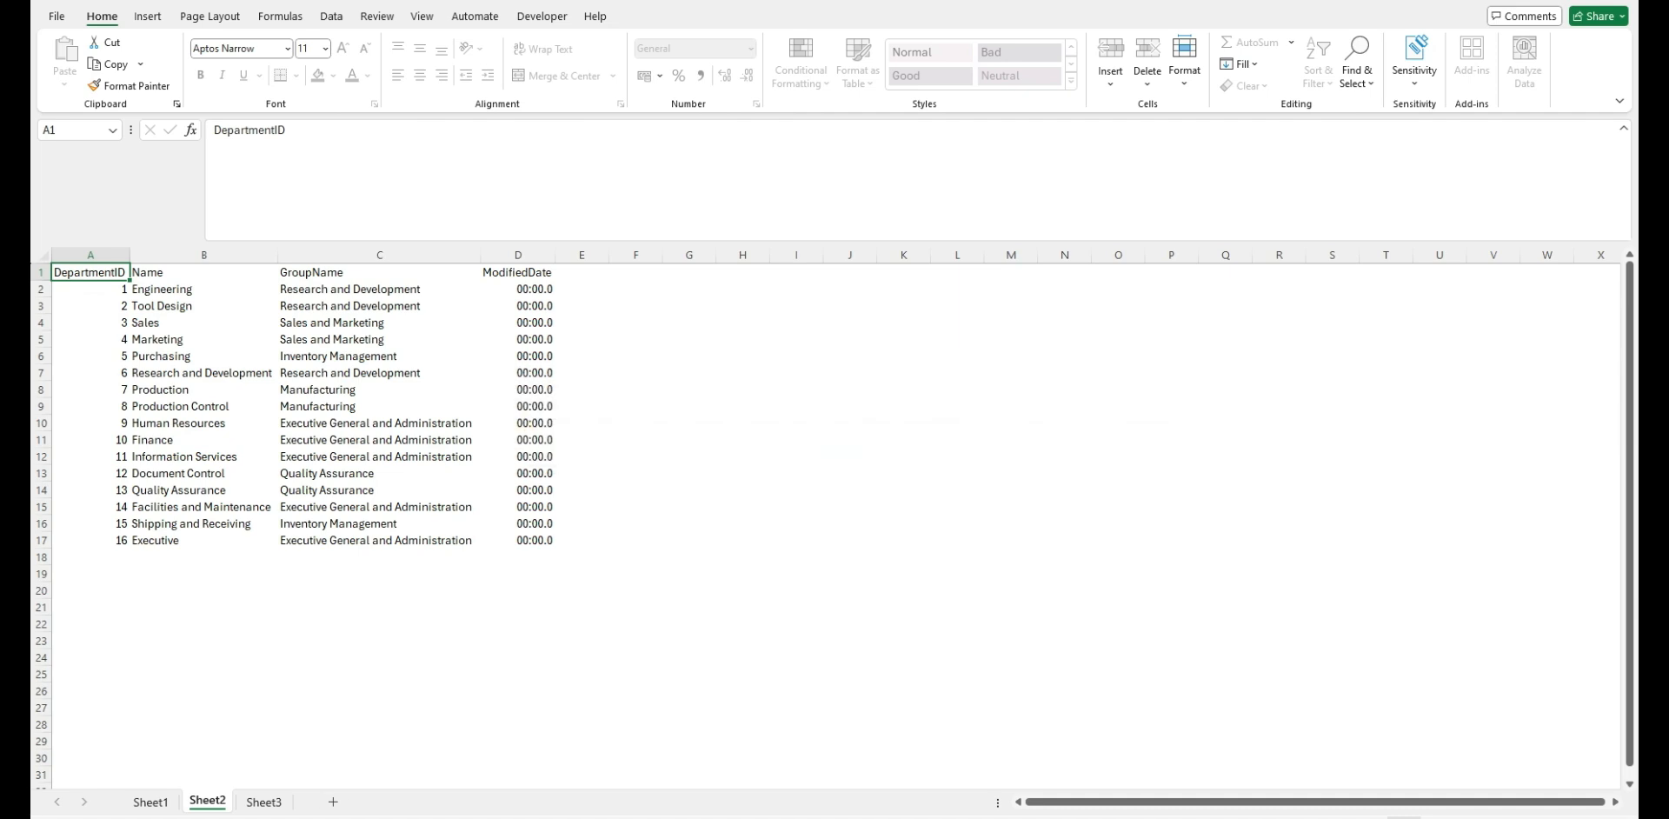
pyautogui.click(264, 800)
pyautogui.press('Return')
pyautogui.click(150, 801)
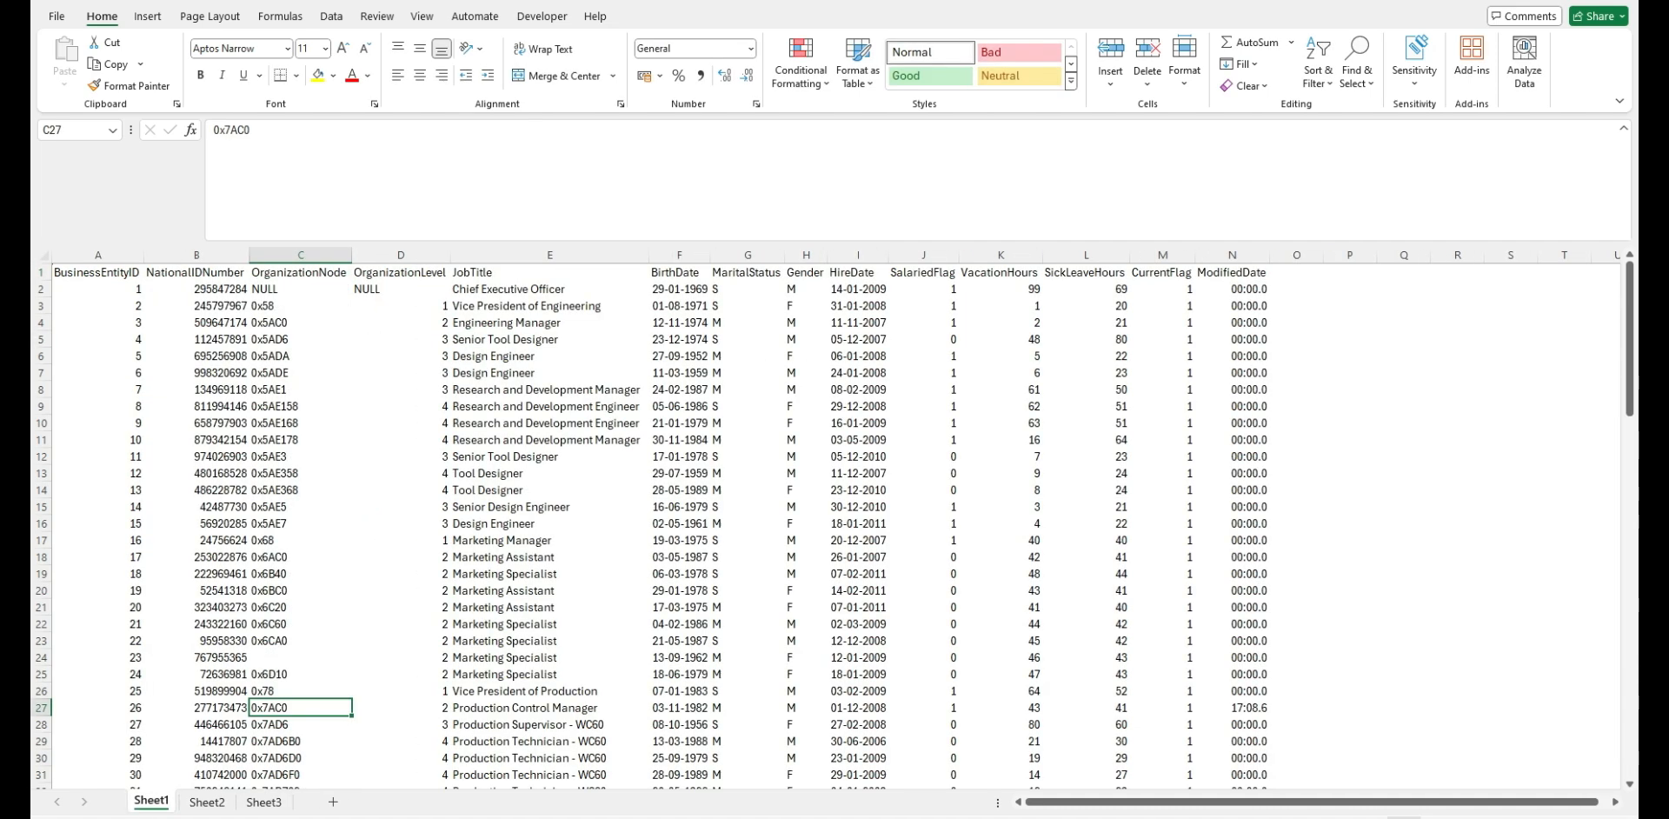